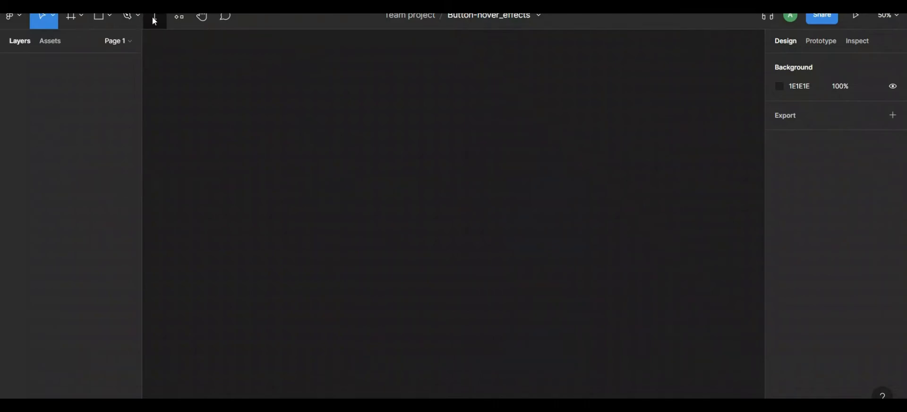
Add a text layer reading "Button" on the empty canvas
{"action": "left_click", "coordinate": [154, 21]}
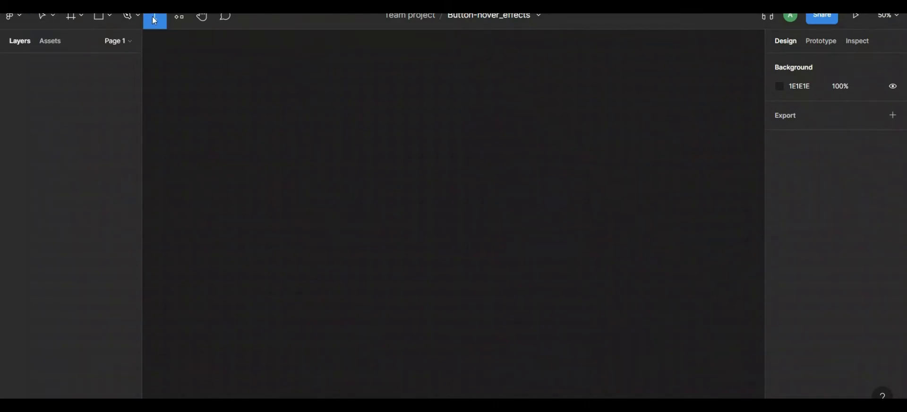
{"action": "left_click", "coordinate": [294, 164]}
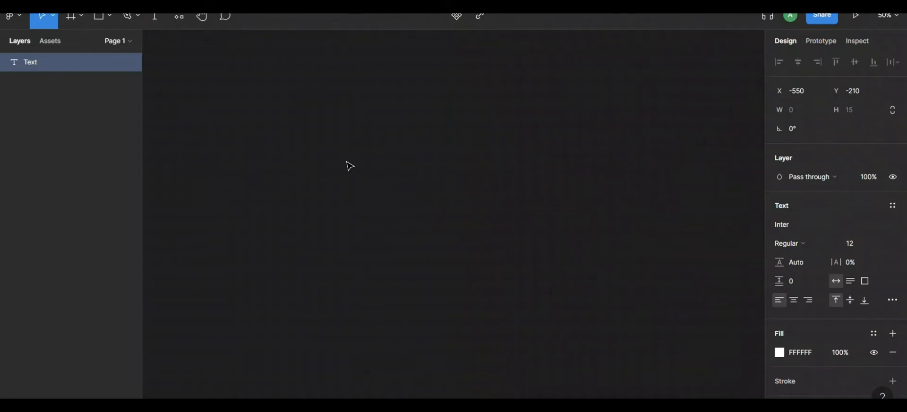
{"action": "type", "text": "Button"}
{"action": "key", "text": "Escape"}
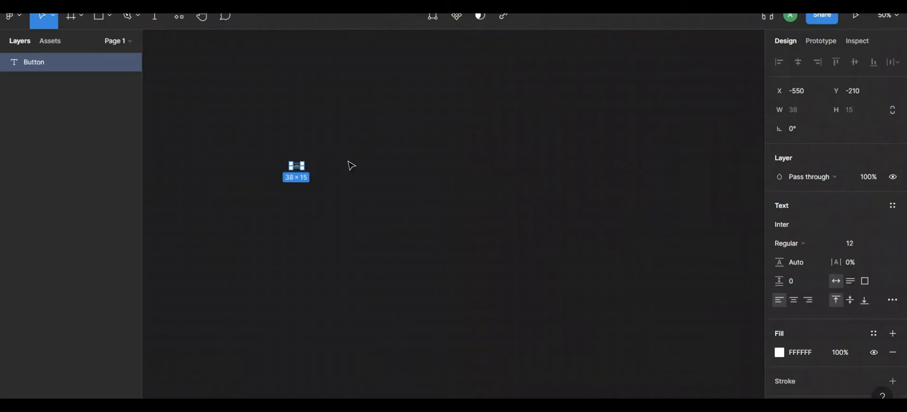
Set the font size of the "Button" text to 20, then reduce it to 16
{"action": "key", "text": "shift+0"}
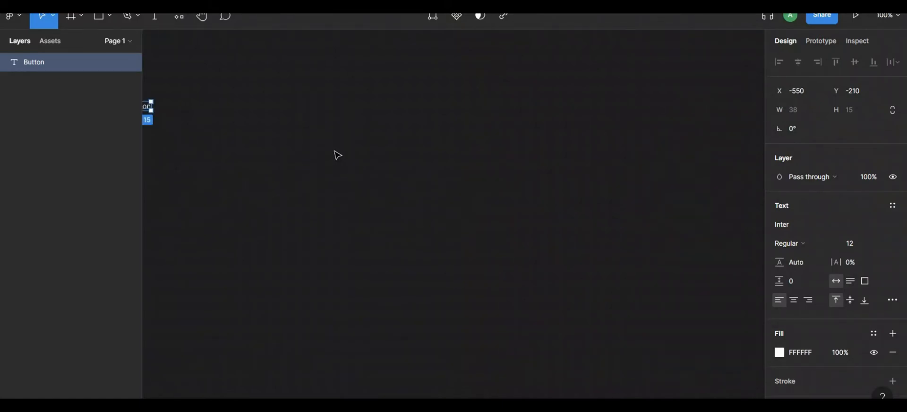
{"action": "left_click_drag", "start_coordinate": [311, 155], "coordinate": [486, 177]}
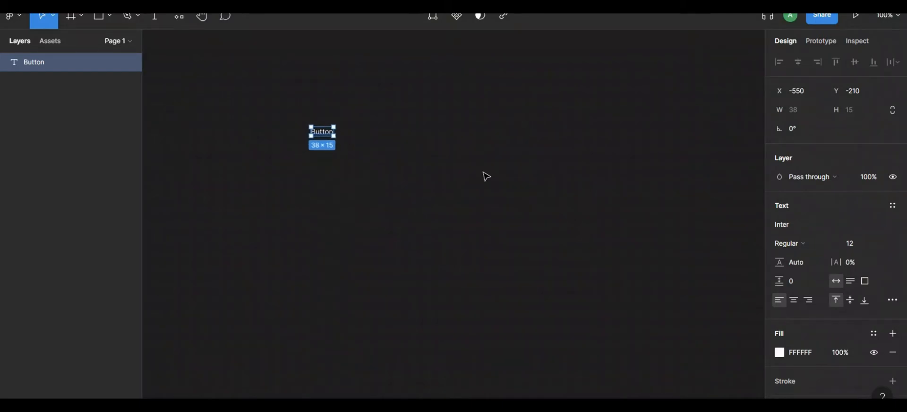
{"action": "key", "text": "ctrl+equal"}
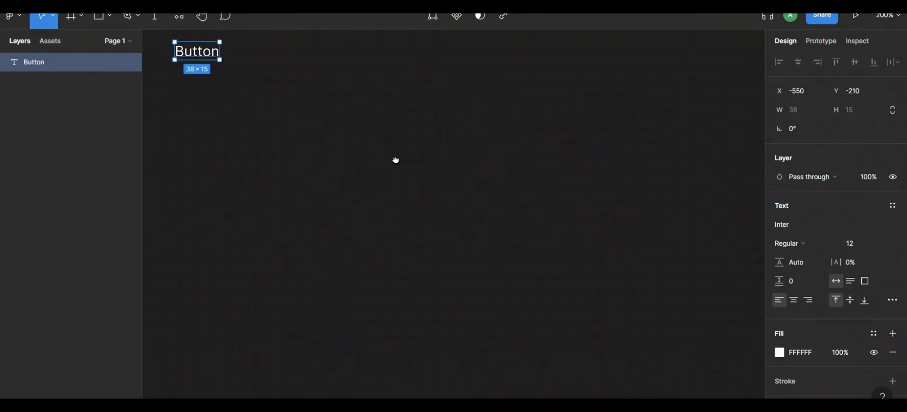
{"action": "left_click_drag", "start_coordinate": [395, 160], "coordinate": [481, 247]}
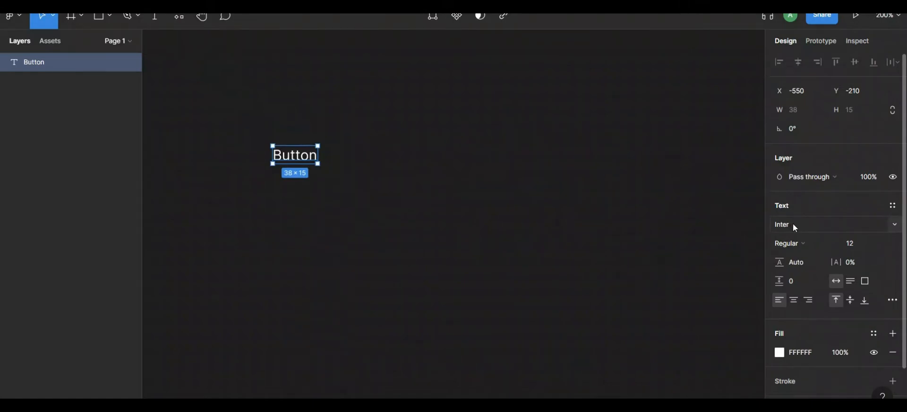
{"action": "left_click", "coordinate": [860, 244]}
{"action": "type", "text": "20"}
{"action": "key", "text": "Return"}
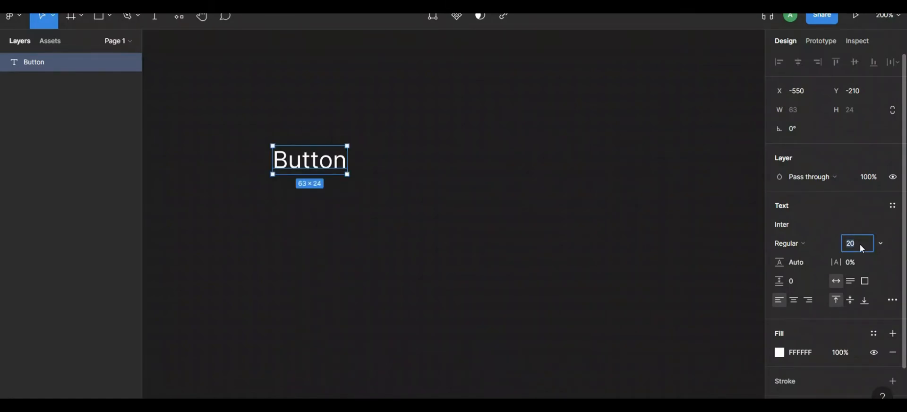
{"action": "type", "text": "16"}
{"action": "key", "text": "Return"}
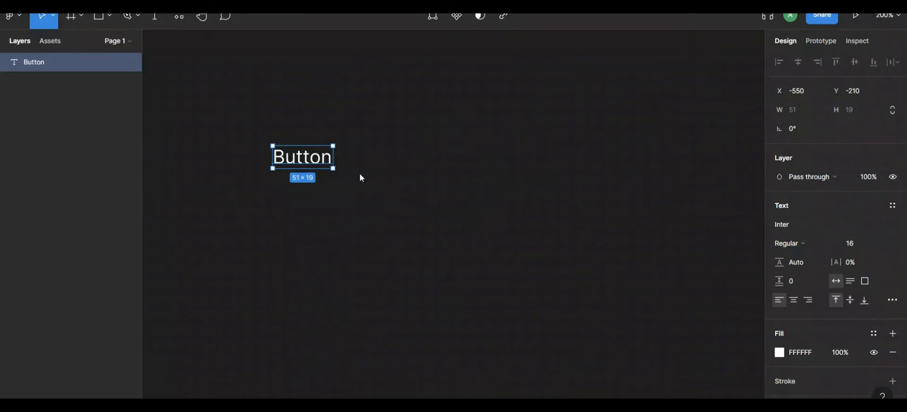
Wrap the text in an auto layout frame and rename the frame "Button"
{"action": "key", "text": "shift+a"}
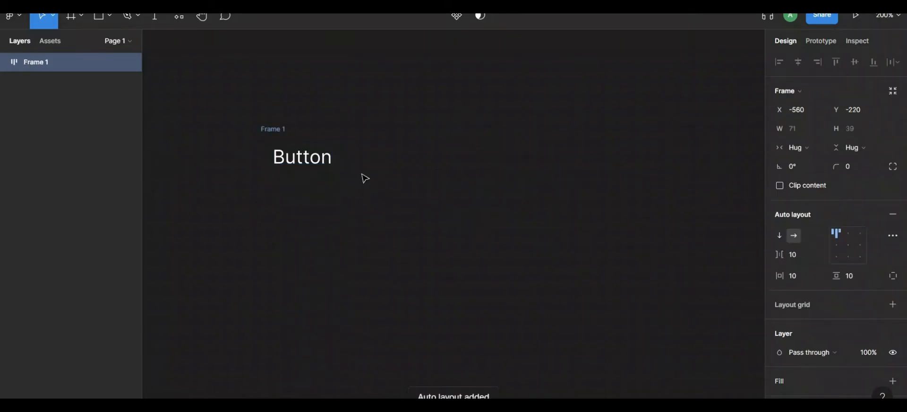
{"action": "double_click", "coordinate": [272, 128]}
{"action": "type", "text": "B"}
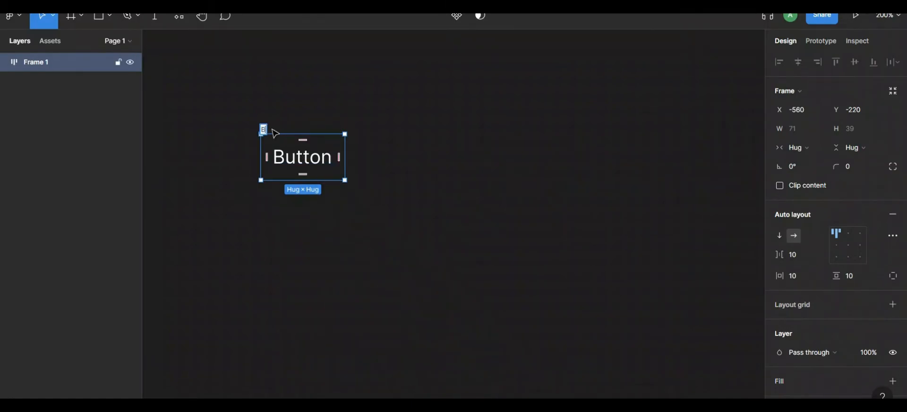
{"action": "type", "text": "utton"}
{"action": "key", "text": "Return"}
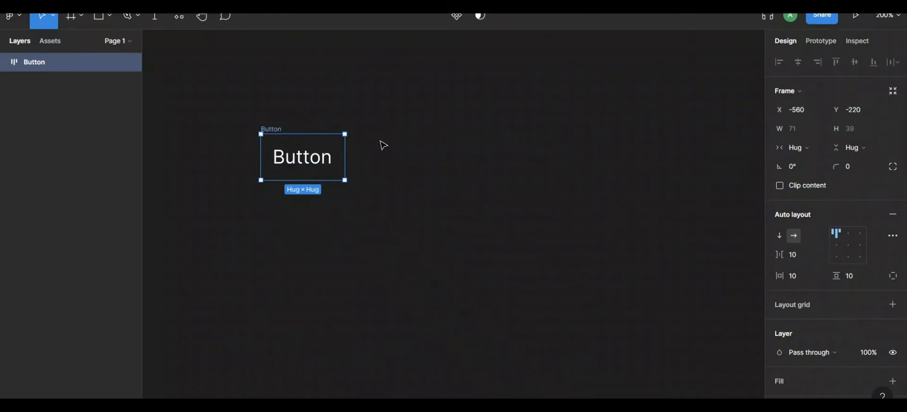
Duplicate the Button frame four times straight below the original to form an evenly spaced column of five
{"action": "key", "text": "ctrl+d"}
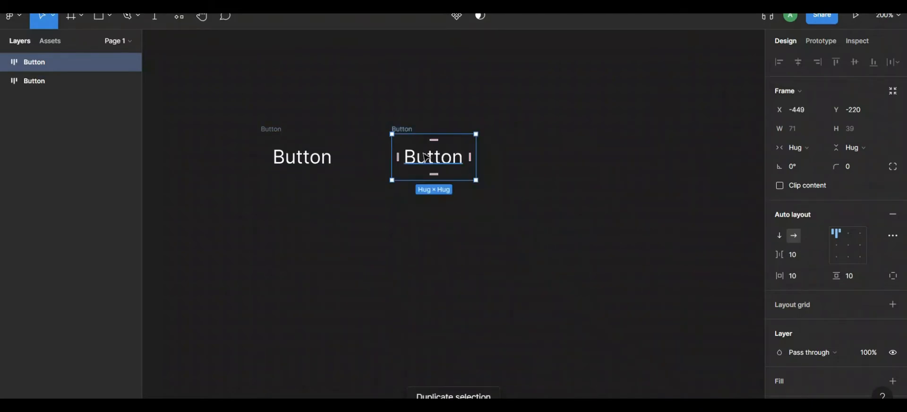
{"action": "left_click_drag", "start_coordinate": [424, 161], "coordinate": [302, 225]}
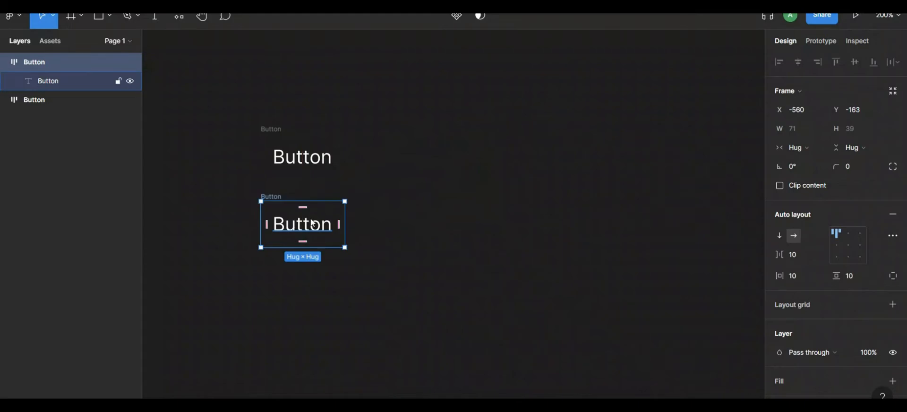
{"action": "key", "text": "ctrl+d"}
{"action": "key", "text": "ctrl+d"}
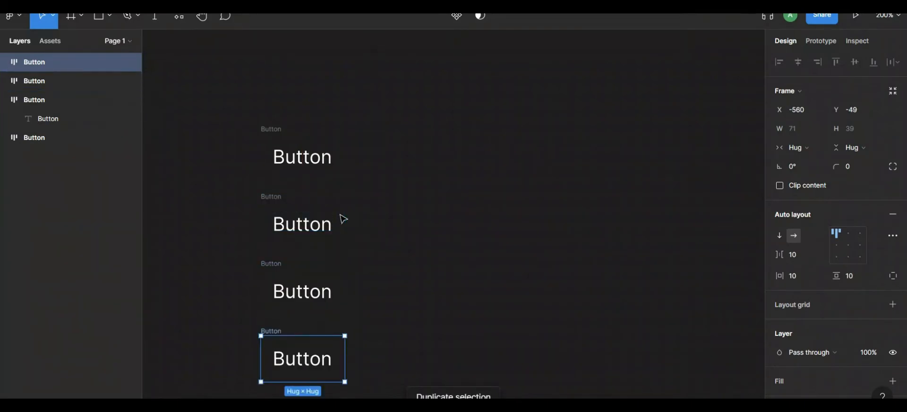
{"action": "key", "text": "ctrl+d"}
{"action": "scroll", "coordinate": [342, 218], "scroll_direction": "down", "scroll_amount": 1}
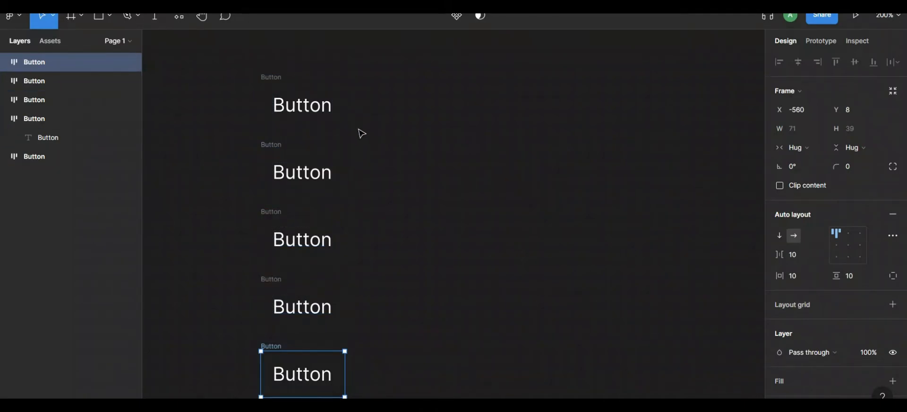
Add a white FFFFFF fill to the topmost Button frame in the column
{"action": "left_click", "coordinate": [277, 77]}
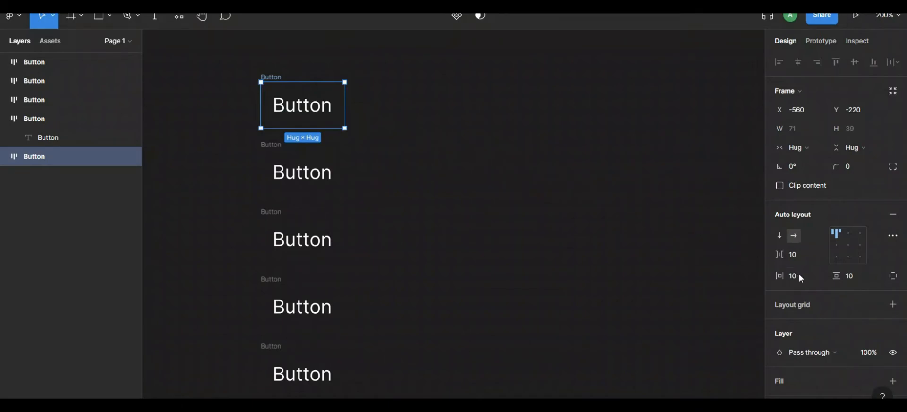
{"action": "scroll", "coordinate": [802, 277], "scroll_direction": "down", "scroll_amount": 3}
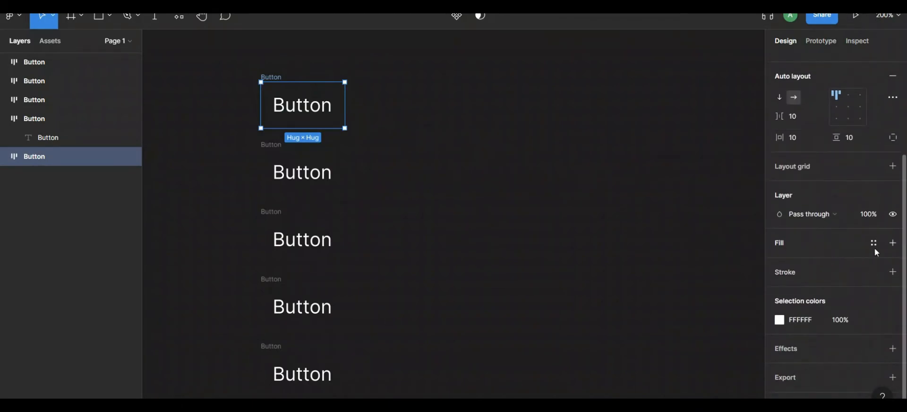
{"action": "left_click", "coordinate": [894, 247]}
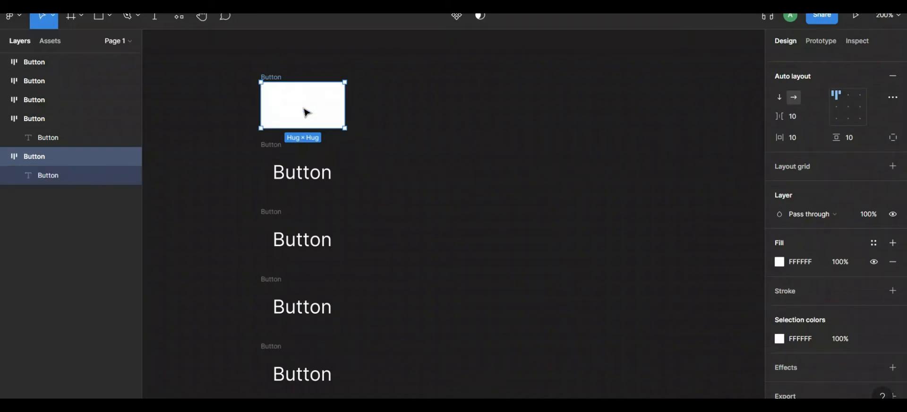
Set the text colour inside the white-filled button to 121212
{"action": "left_click", "coordinate": [307, 112]}
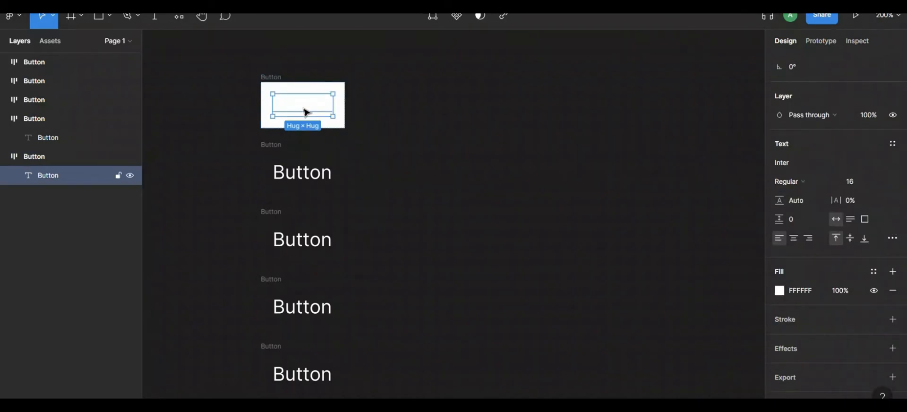
{"action": "left_click", "coordinate": [803, 292]}
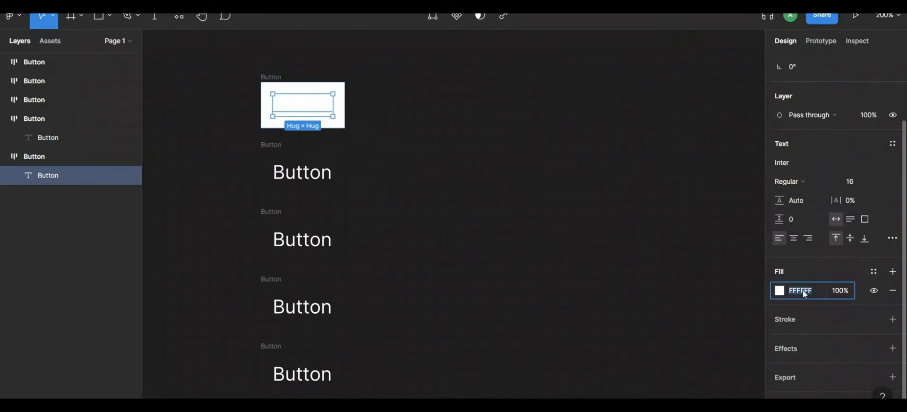
{"action": "type", "text": "121212"}
{"action": "key", "text": "Return"}
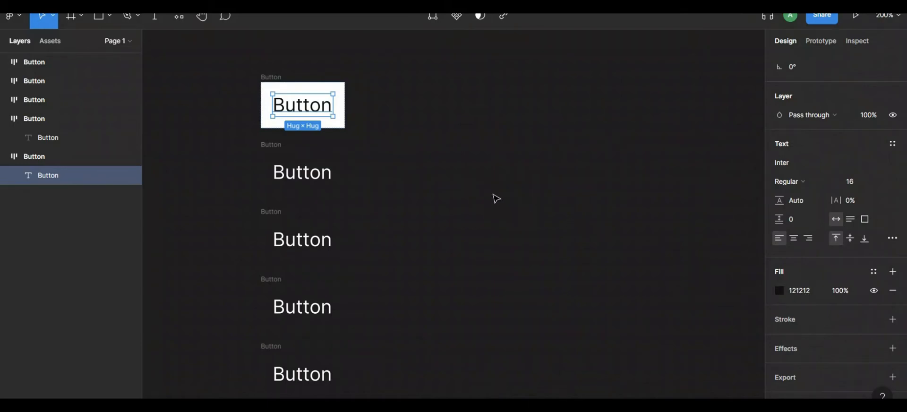
Duplicate the white-filled Button frame beside the original in the same row
{"action": "left_click", "coordinate": [267, 83]}
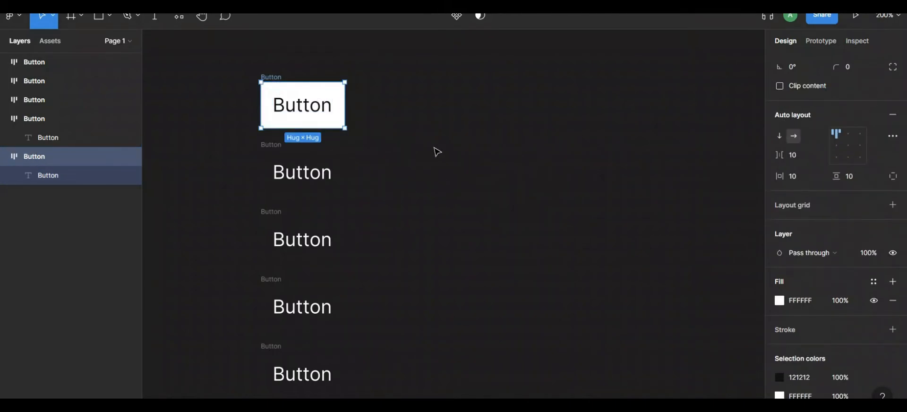
{"action": "key", "text": "ctrl+d"}
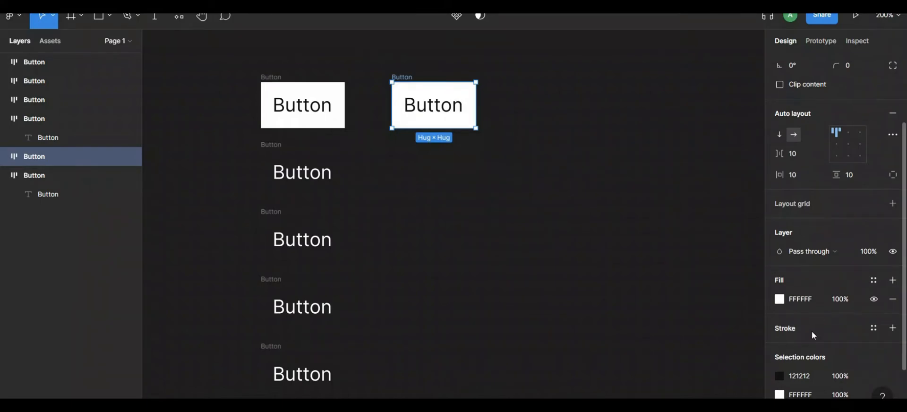
{"action": "scroll", "coordinate": [811, 331], "scroll_direction": "down", "scroll_amount": 3}
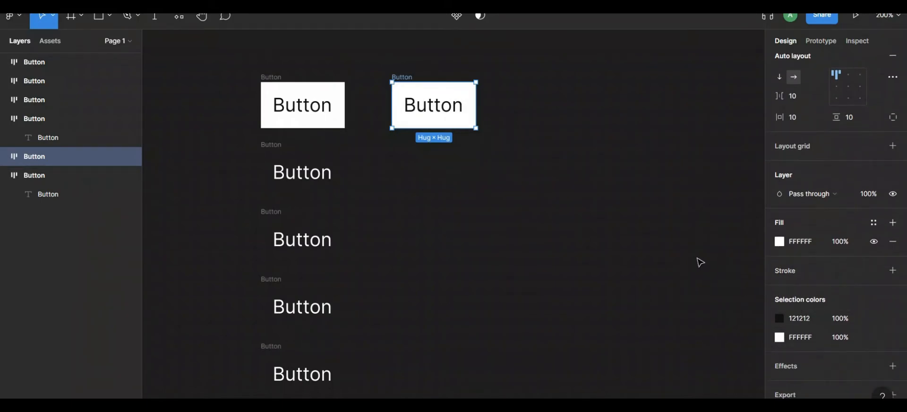
Set the horizontal padding of the original white button to 20
{"action": "left_click", "coordinate": [268, 83]}
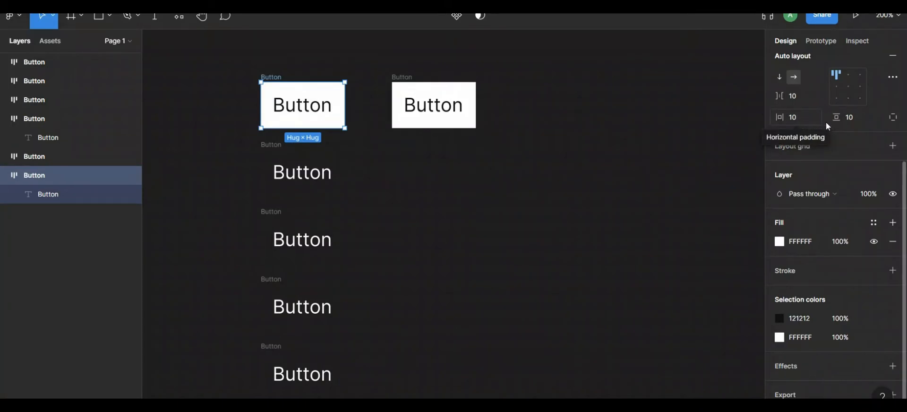
{"action": "left_click", "coordinate": [802, 121]}
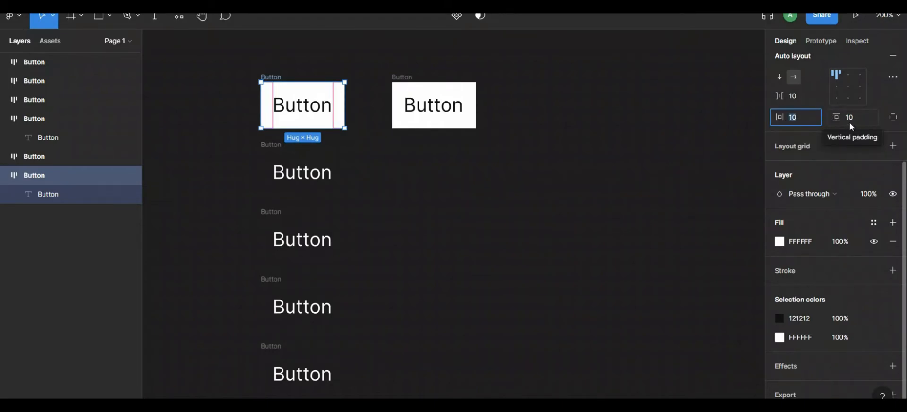
{"action": "type", "text": "2"}
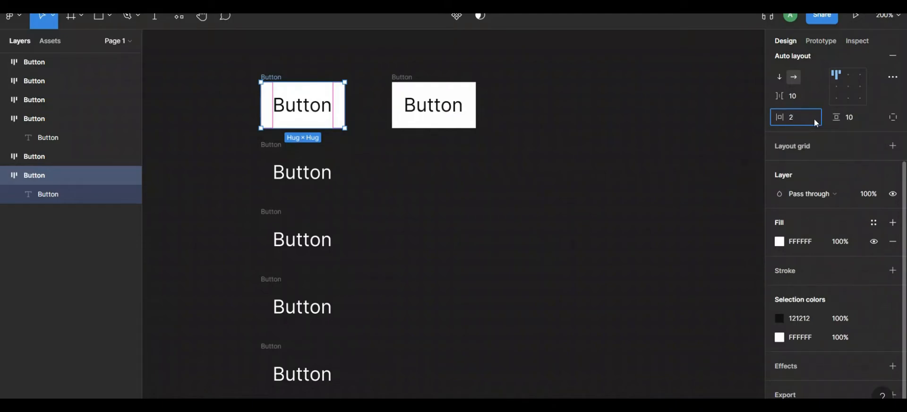
{"action": "type", "text": "0"}
{"action": "key", "text": "Return"}
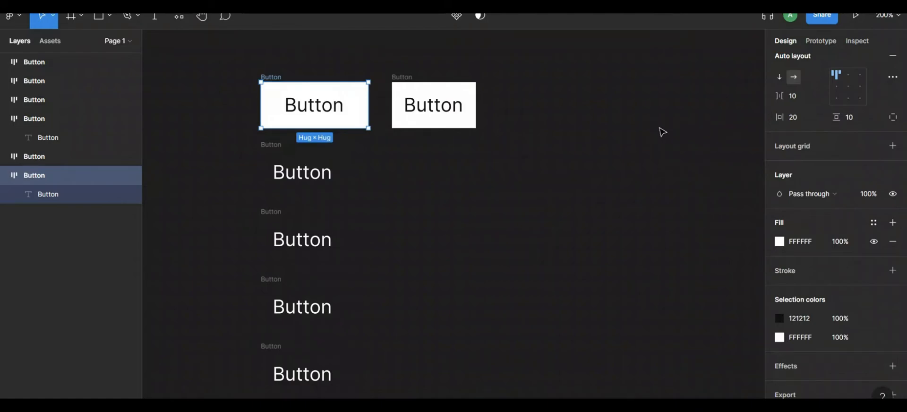
Set the horizontal padding of the duplicated white button to 20 as well
{"action": "left_click", "coordinate": [417, 81]}
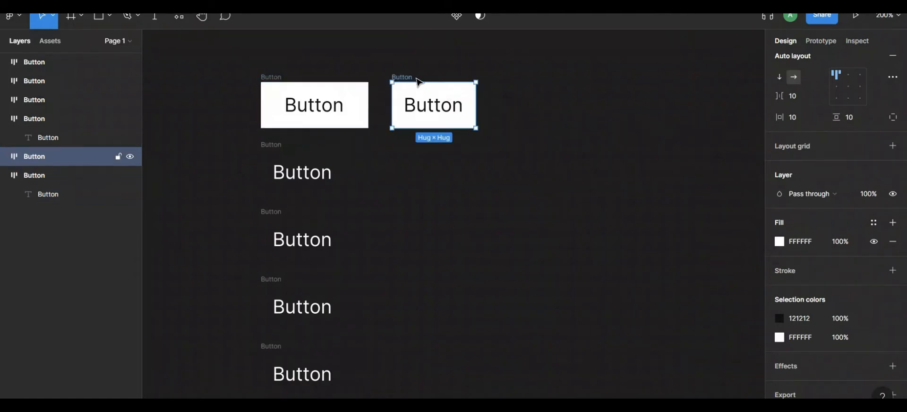
{"action": "left_click", "coordinate": [801, 123]}
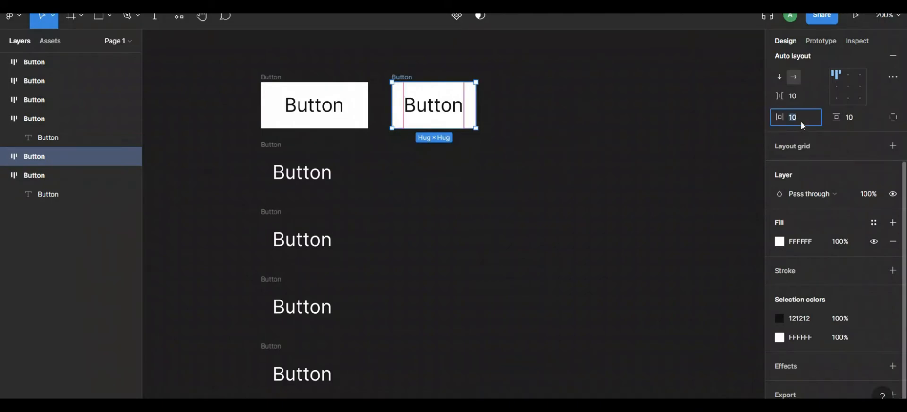
{"action": "type", "text": "20"}
{"action": "key", "text": "Return"}
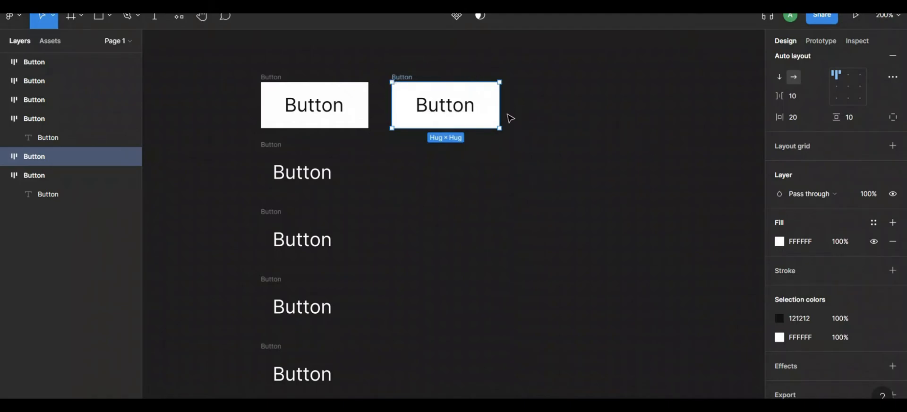
Set the corner radius of the duplicated white button to 8
{"action": "scroll", "coordinate": [846, 142], "scroll_direction": "up", "scroll_amount": 3}
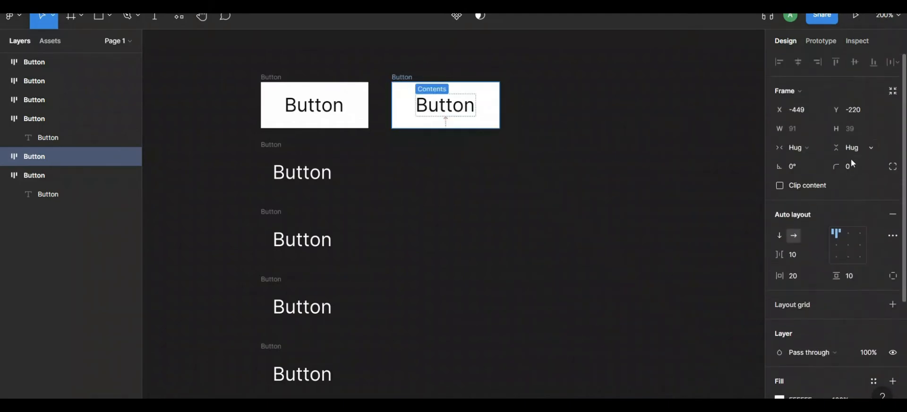
{"action": "left_click", "coordinate": [852, 164]}
{"action": "key", "text": "Return"}
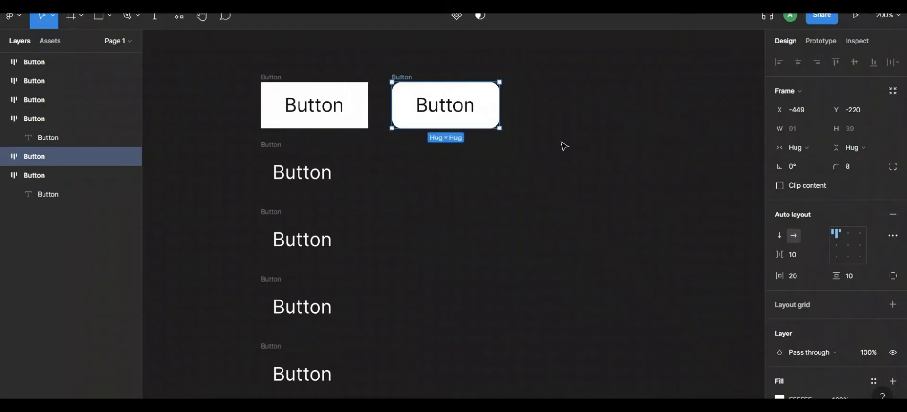
{"action": "left_click", "coordinate": [859, 169]}
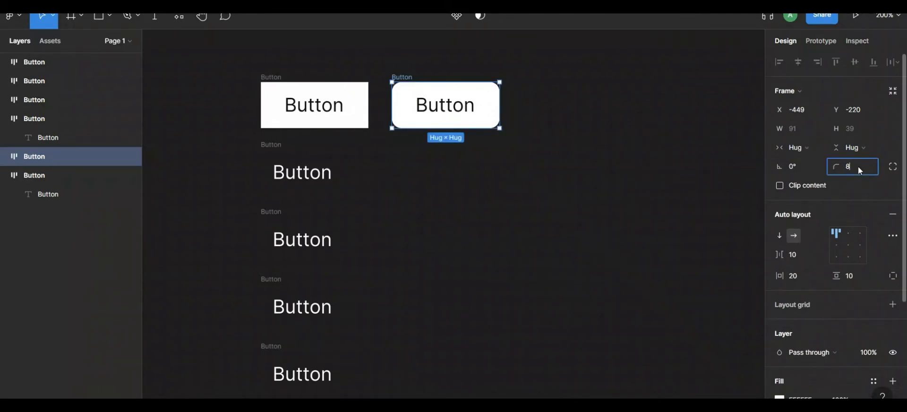
Try corner radii of 12, 16 and 20 on the duplicated white button
{"action": "type", "text": "12"}
{"action": "key", "text": "Return"}
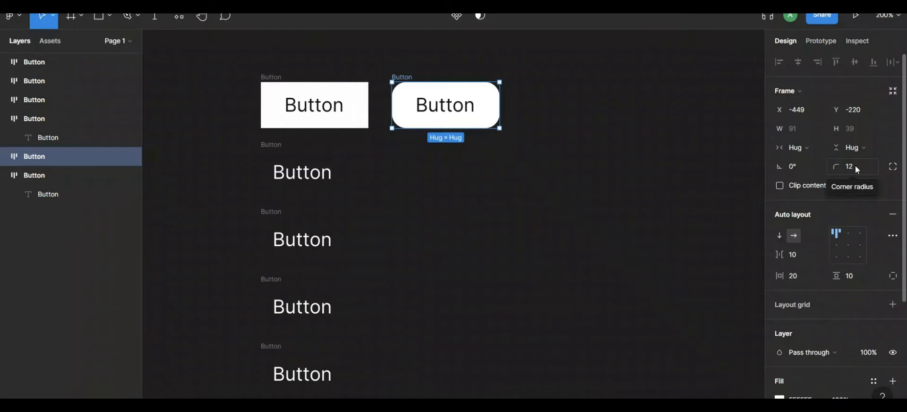
{"action": "left_click", "coordinate": [854, 166]}
{"action": "type", "text": "1"}
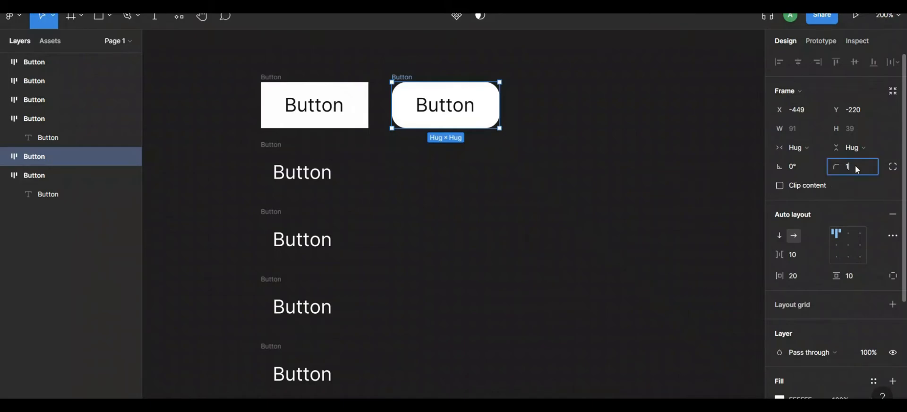
{"action": "type", "text": "6"}
{"action": "key", "text": "Return"}
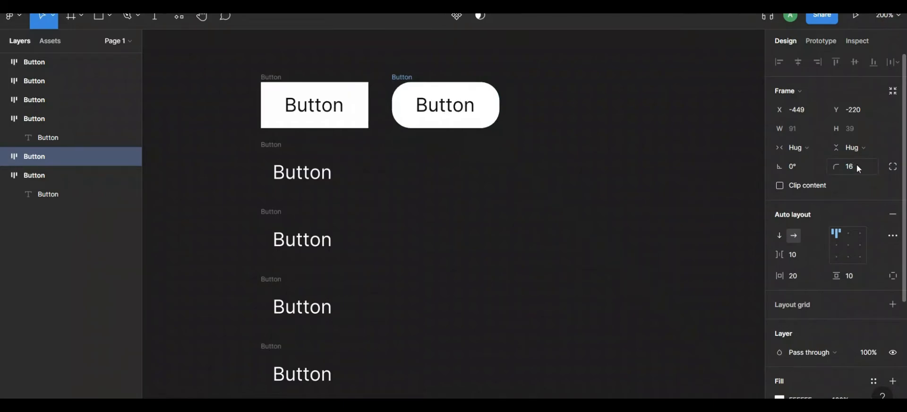
{"action": "left_click", "coordinate": [857, 165]}
{"action": "type", "text": "2"}
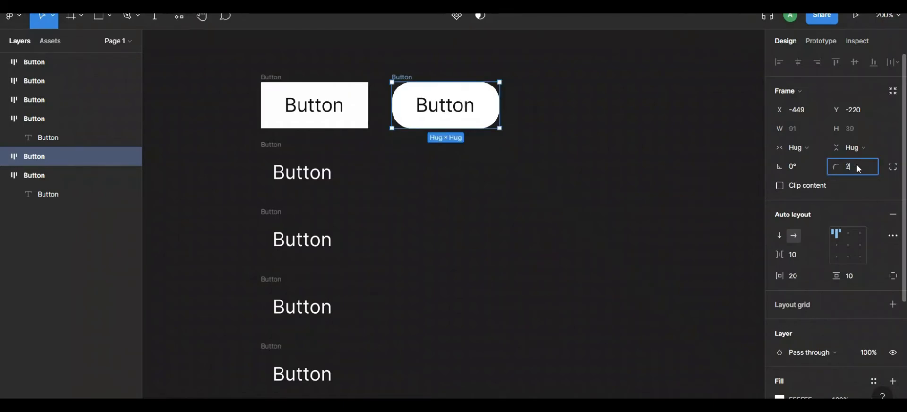
{"action": "type", "text": "0"}
{"action": "key", "text": "Return"}
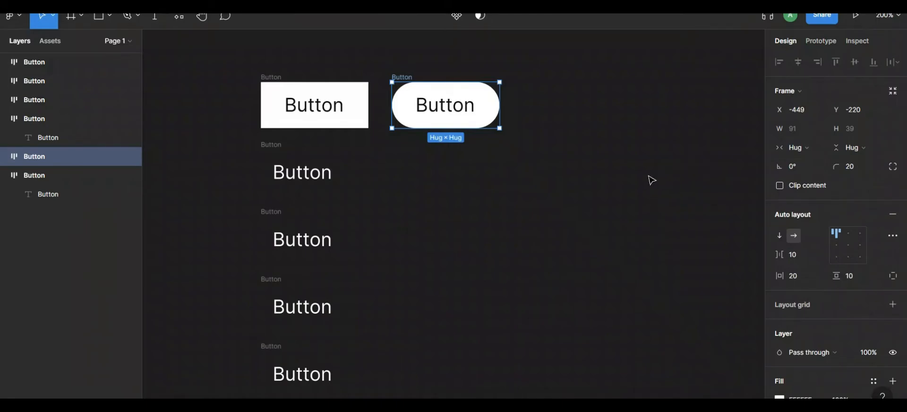
Set the corner radius of the duplicated white button to 16
{"action": "left_click", "coordinate": [851, 170]}
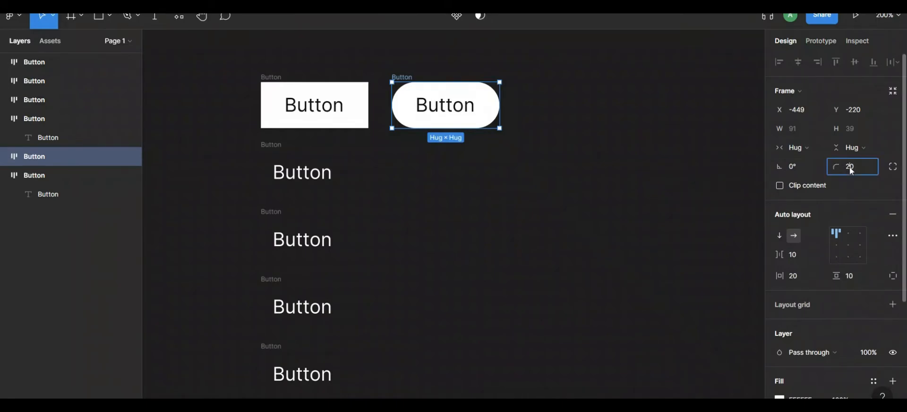
{"action": "type", "text": "16"}
{"action": "key", "text": "Return"}
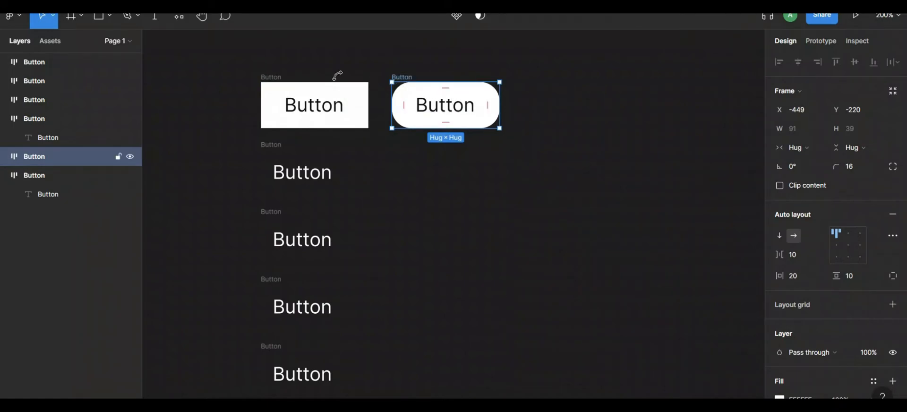
Change the fill of both first-row buttons to red E82727
{"action": "left_click", "coordinate": [275, 83], "text": "shift"}
{"action": "scroll", "coordinate": [758, 236], "scroll_direction": "down", "scroll_amount": 1}
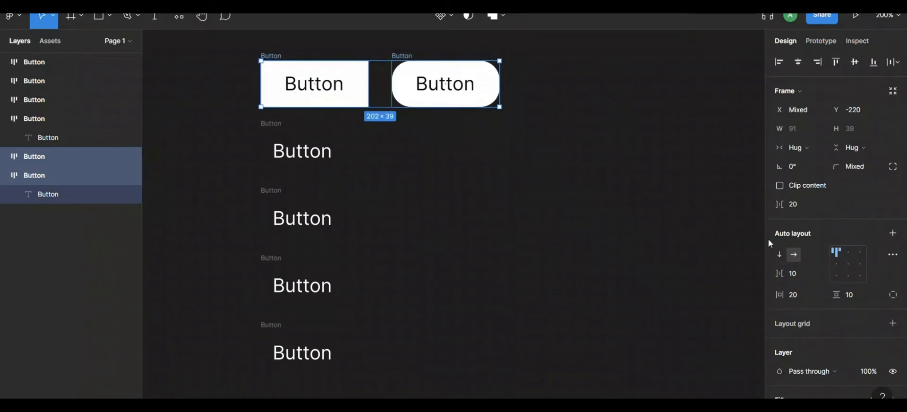
{"action": "scroll", "coordinate": [768, 239], "scroll_direction": "down", "scroll_amount": 5}
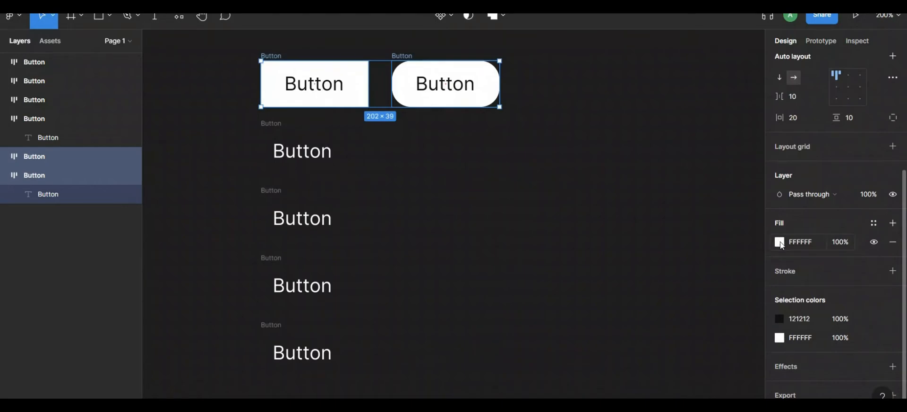
{"action": "left_click", "coordinate": [779, 242]}
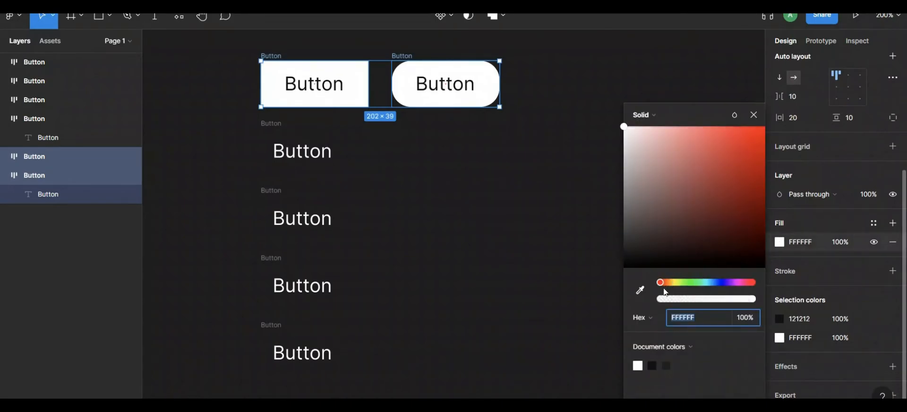
{"action": "left_click", "coordinate": [643, 318]}
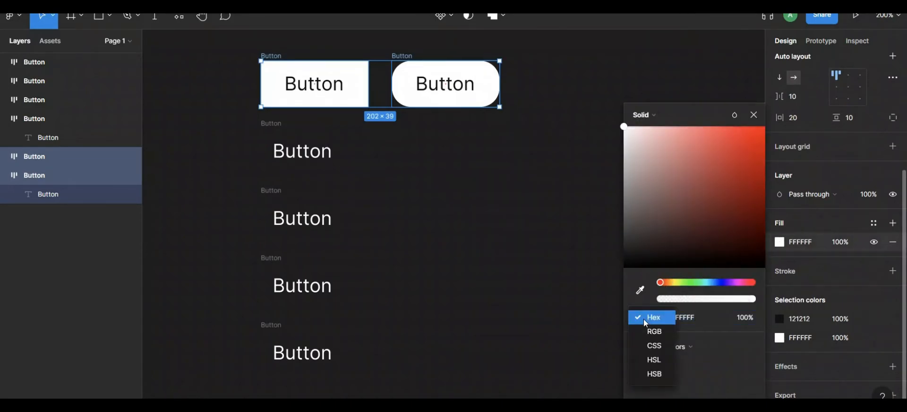
{"action": "left_click", "coordinate": [643, 319]}
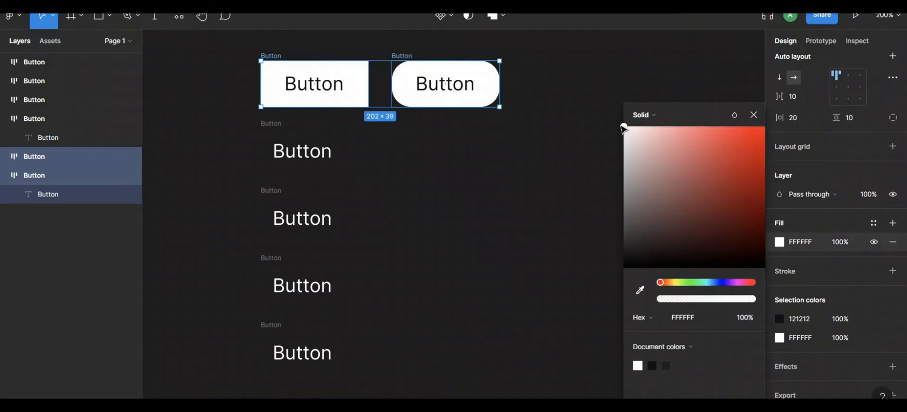
{"action": "left_click_drag", "start_coordinate": [625, 126], "coordinate": [741, 140]}
{"action": "left_click", "coordinate": [754, 115]}
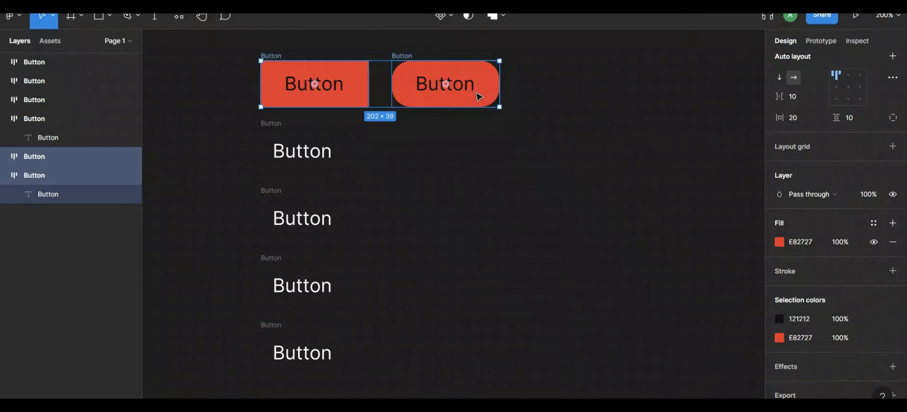
Change the text colour of both red buttons to white FFFFFF
{"action": "left_click", "coordinate": [801, 319]}
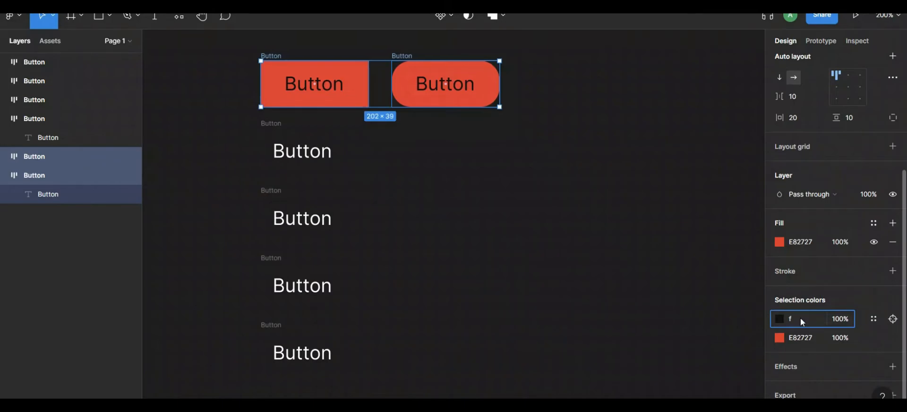
{"action": "type", "text": "f"}
{"action": "key", "text": "Return"}
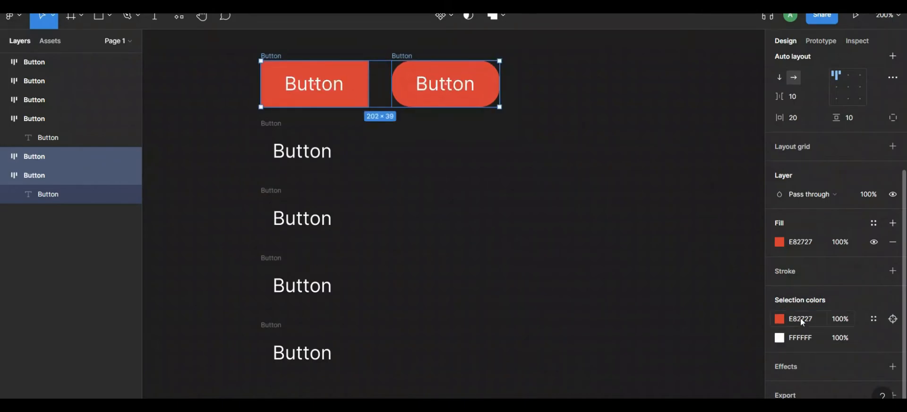
{"action": "left_click", "coordinate": [558, 189]}
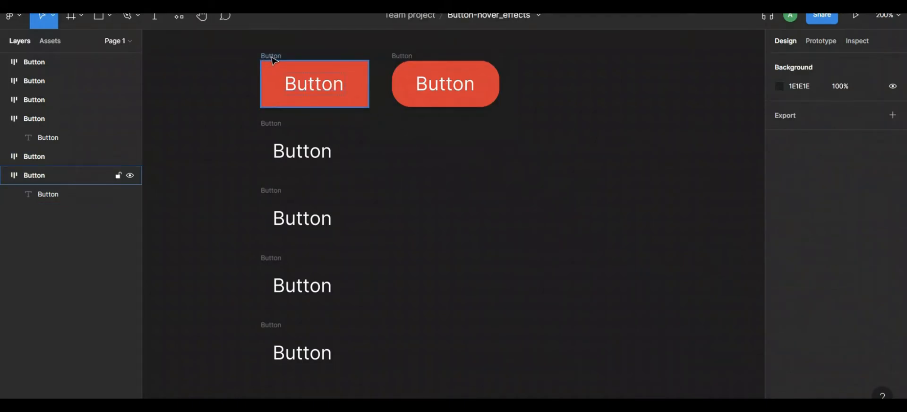
Set the second-row button's horizontal padding to 20 and duplicate it beside the original in the same row
{"action": "left_click", "coordinate": [265, 125]}
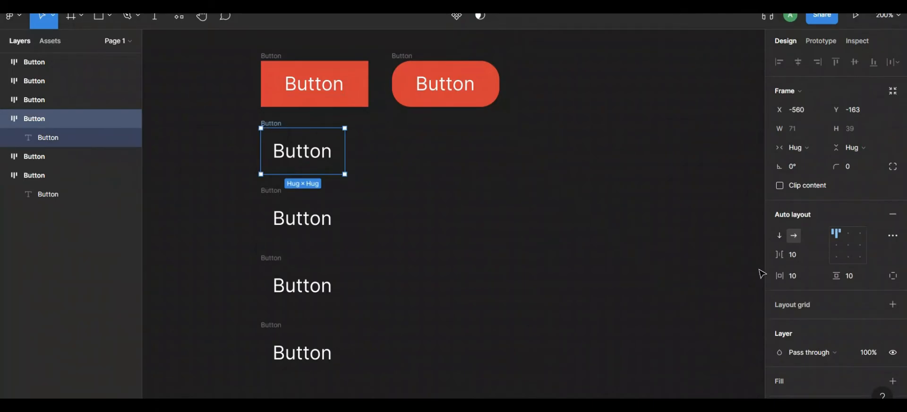
{"action": "left_click", "coordinate": [798, 276]}
{"action": "type", "text": "20"}
{"action": "key", "text": "Return"}
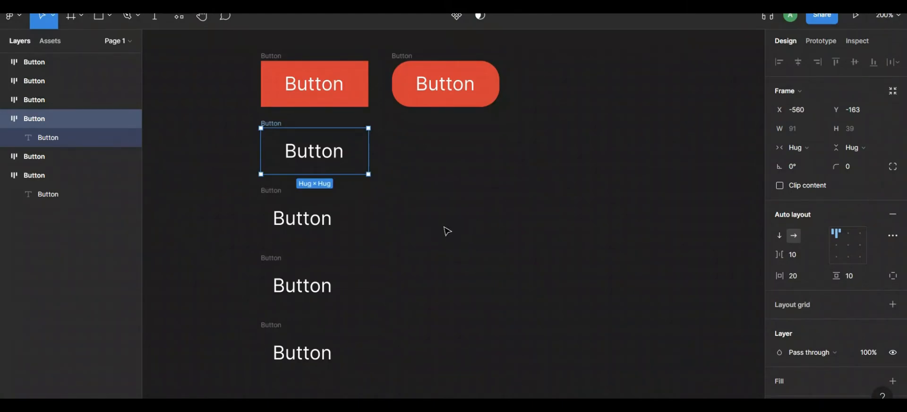
{"action": "key", "text": "ctrl+d"}
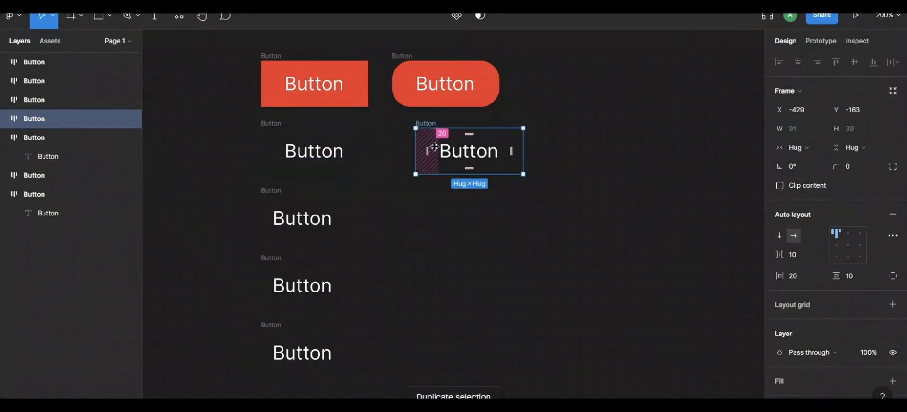
Add a green 51DB21 fill to both second-row buttons
{"action": "left_click", "coordinate": [286, 131], "text": "shift"}
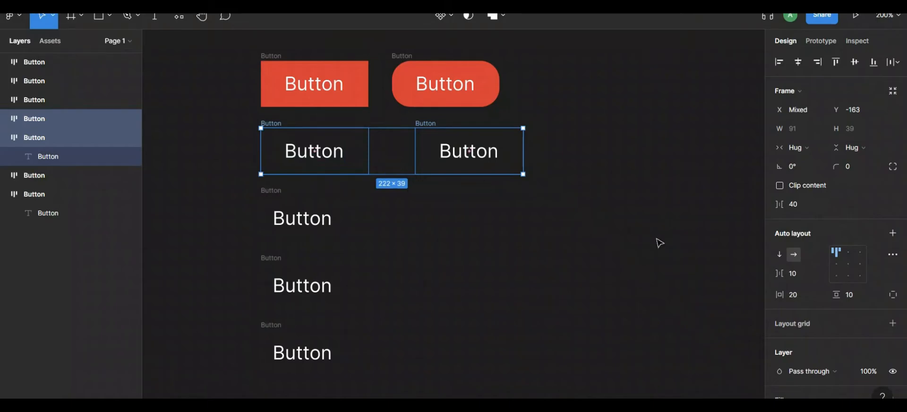
{"action": "scroll", "coordinate": [825, 295], "scroll_direction": "down", "scroll_amount": 3}
{"action": "left_click", "coordinate": [891, 244]}
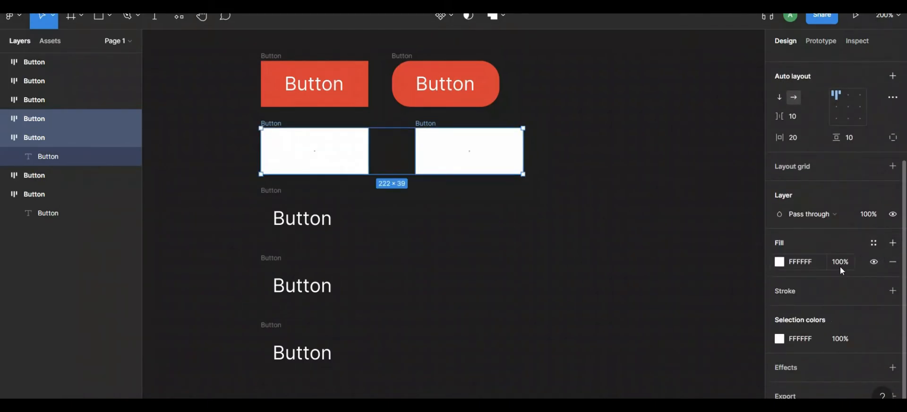
{"action": "left_click", "coordinate": [779, 263]}
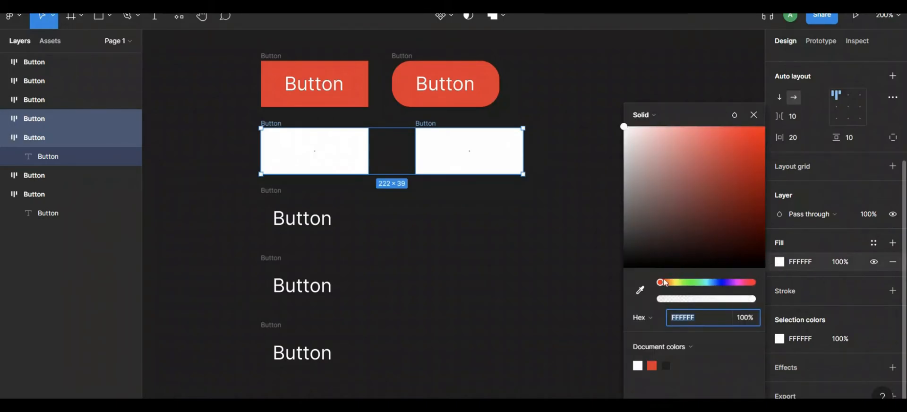
{"action": "left_click_drag", "start_coordinate": [665, 282], "coordinate": [689, 289]}
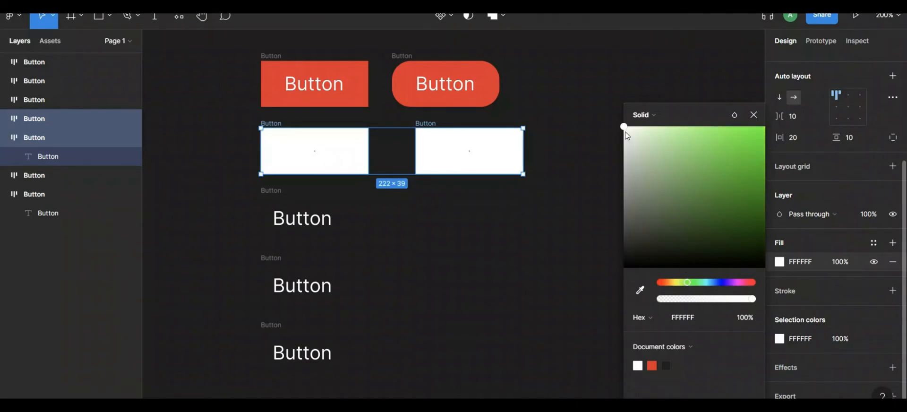
{"action": "left_click_drag", "start_coordinate": [624, 126], "coordinate": [745, 151]}
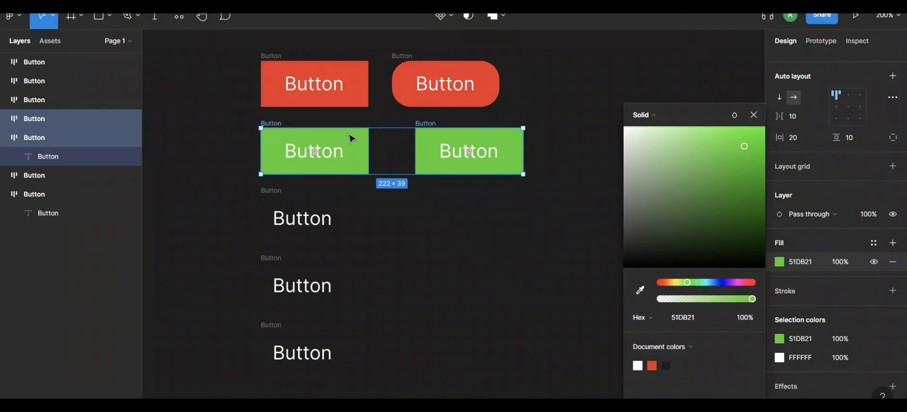
{"action": "left_click", "coordinate": [426, 221]}
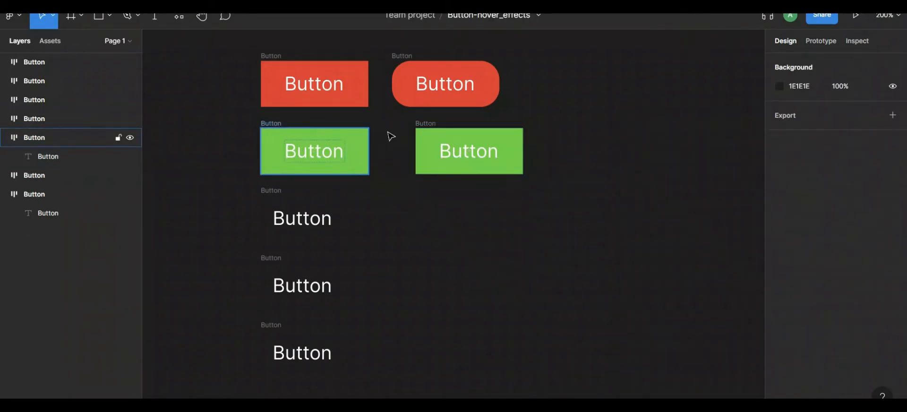
Lighten the fill of the duplicated green button to 9BF47C
{"action": "left_click", "coordinate": [432, 125]}
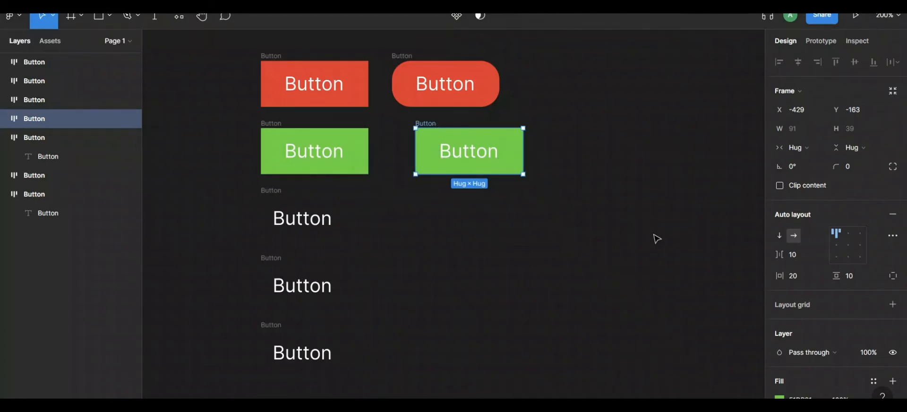
{"action": "left_click", "coordinate": [780, 394]}
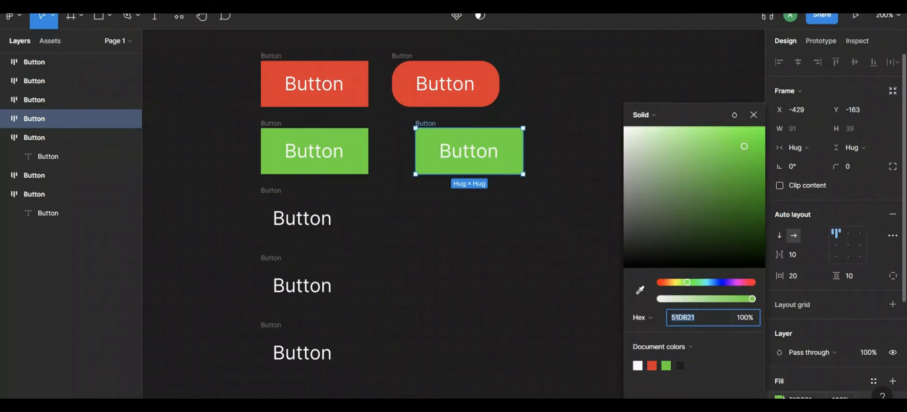
{"action": "left_click_drag", "start_coordinate": [746, 143], "coordinate": [694, 137]}
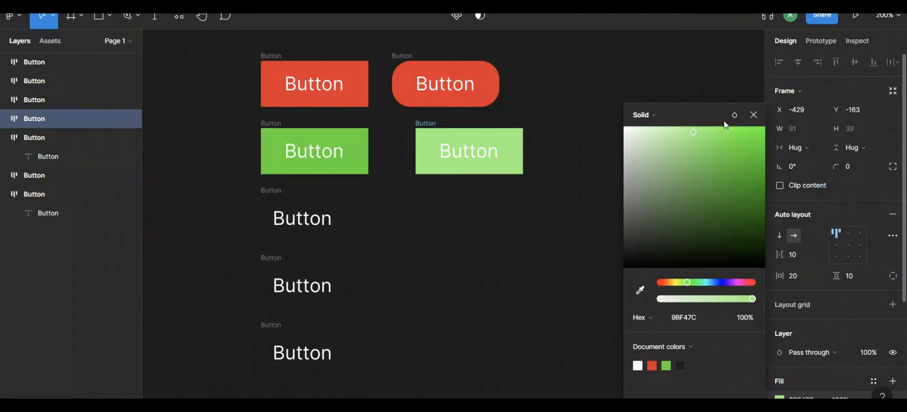
{"action": "left_click", "coordinate": [751, 117]}
{"action": "left_click", "coordinate": [604, 183]}
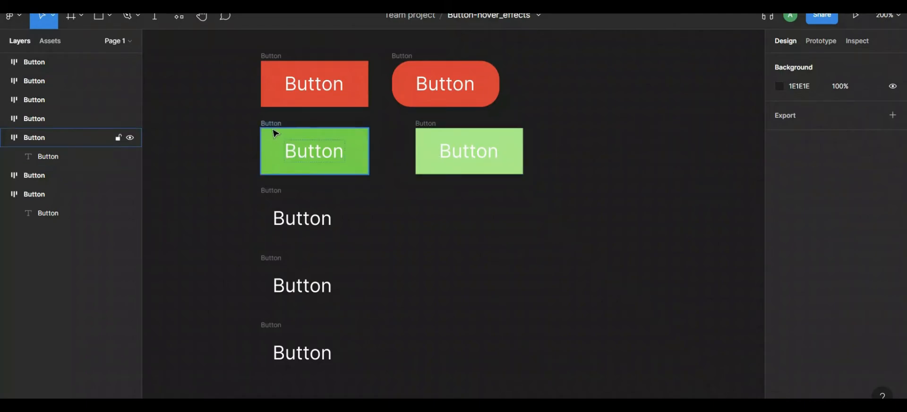
Add a blue 3144F1 fill to the third-row button
{"action": "left_click", "coordinate": [275, 192]}
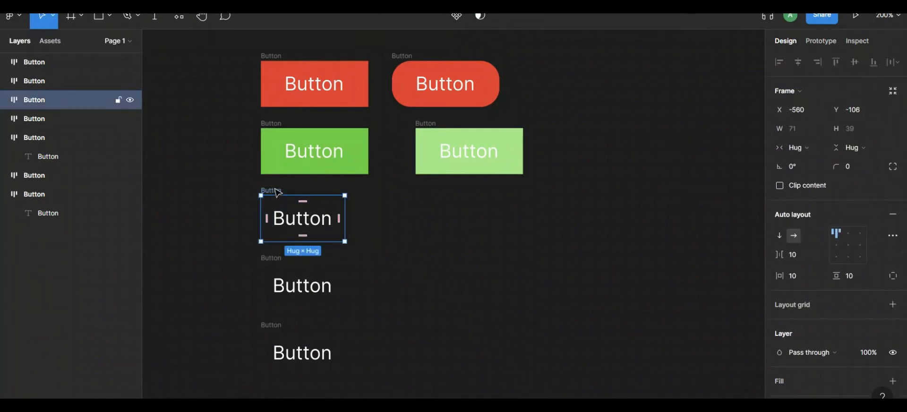
{"action": "scroll", "coordinate": [821, 330], "scroll_direction": "down", "scroll_amount": 3}
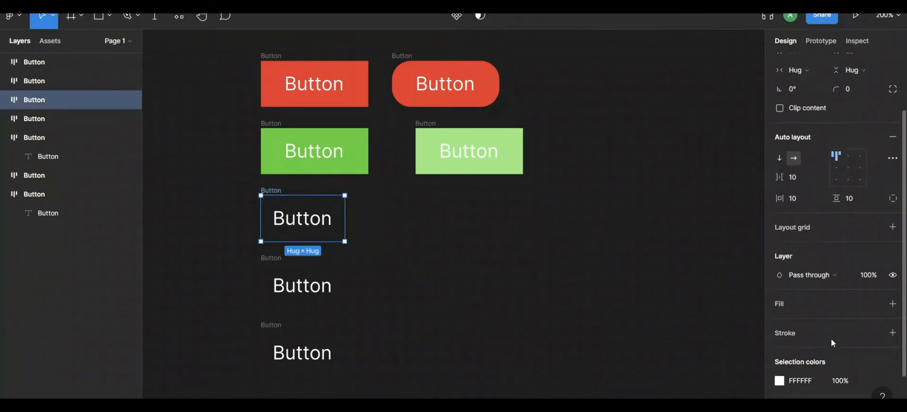
{"action": "left_click", "coordinate": [892, 263]}
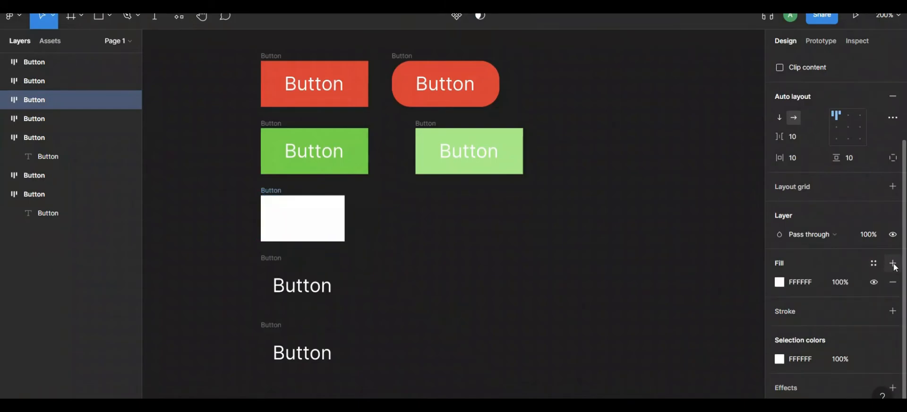
{"action": "left_click", "coordinate": [779, 282]}
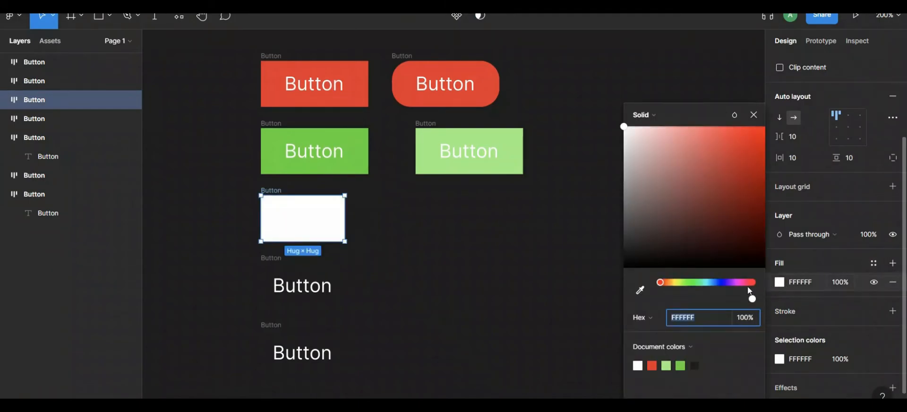
{"action": "left_click_drag", "start_coordinate": [661, 283], "coordinate": [720, 283]}
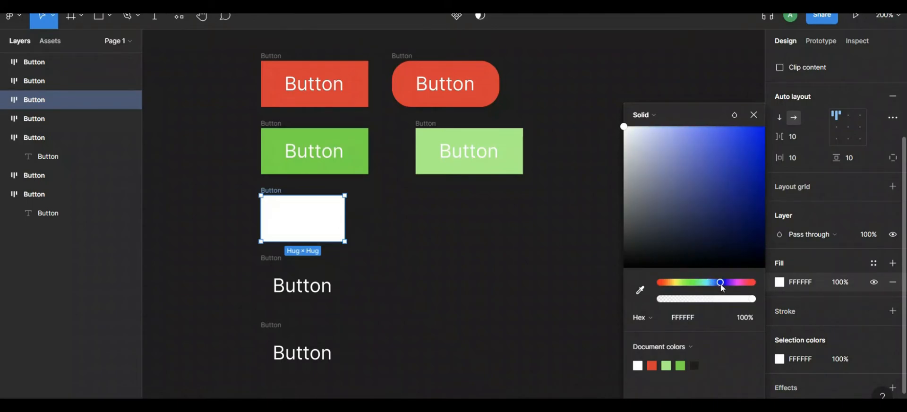
{"action": "left_click", "coordinate": [736, 135]}
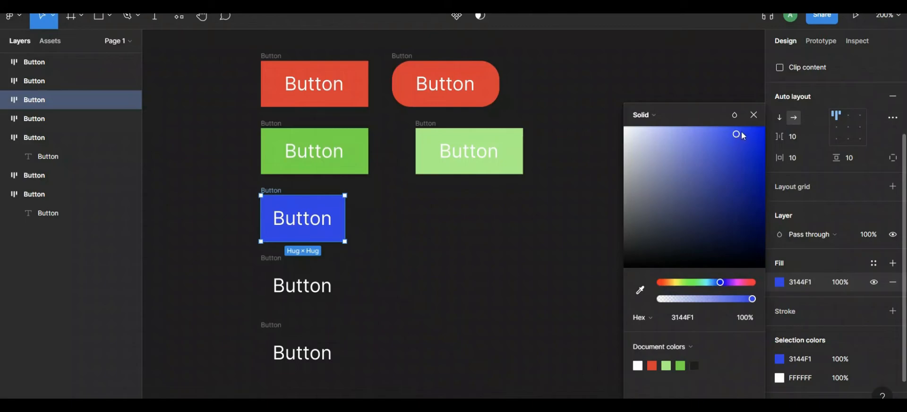
Set the blue third-row button's horizontal padding to 20 and duplicate it beside the original in the same row
{"action": "left_click", "coordinate": [751, 118]}
{"action": "left_click", "coordinate": [795, 160]}
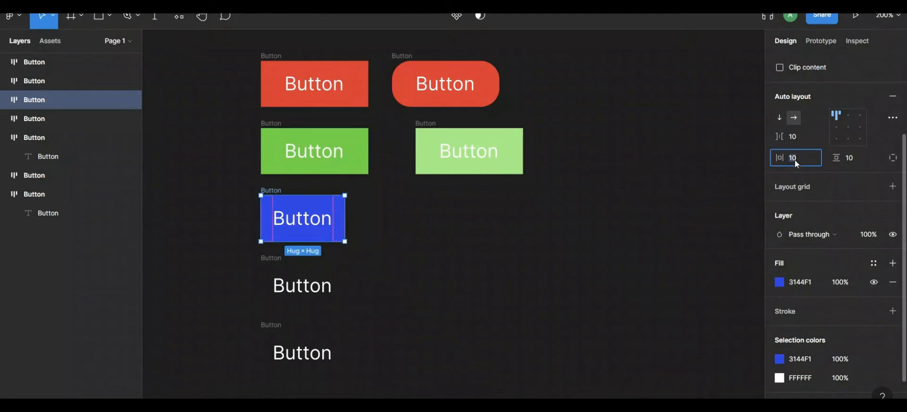
{"action": "key", "text": "Return"}
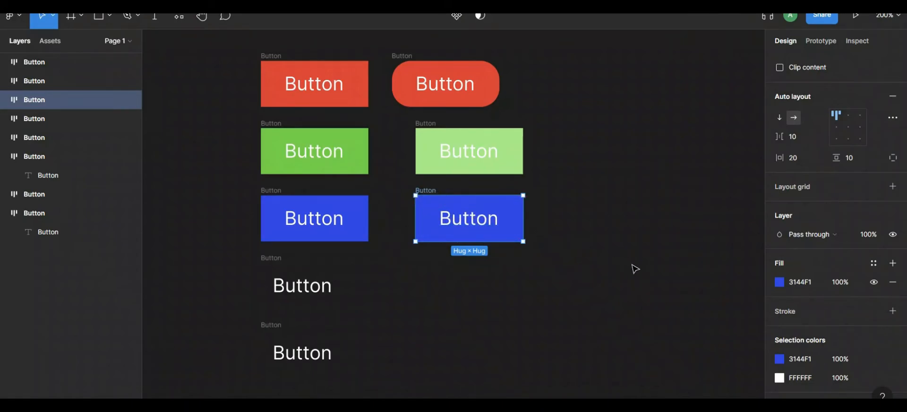
Add an inside stroke of width 1 to the duplicated blue button and colour it with the document blue 3144F1
{"action": "left_click", "coordinate": [892, 311]}
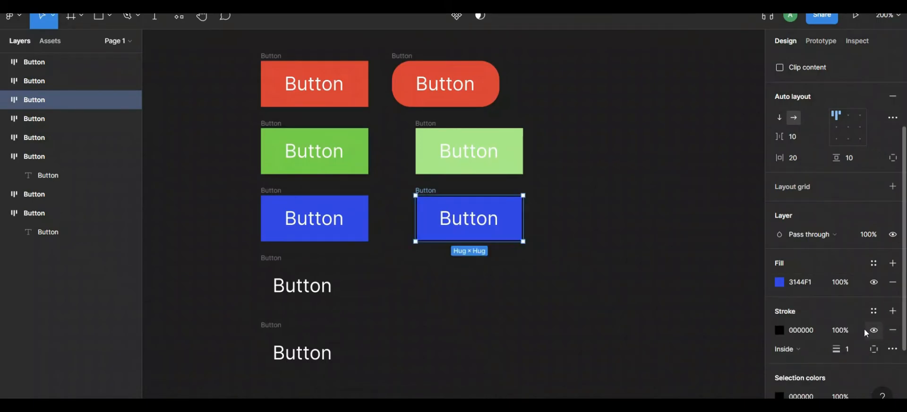
{"action": "left_click", "coordinate": [551, 269]}
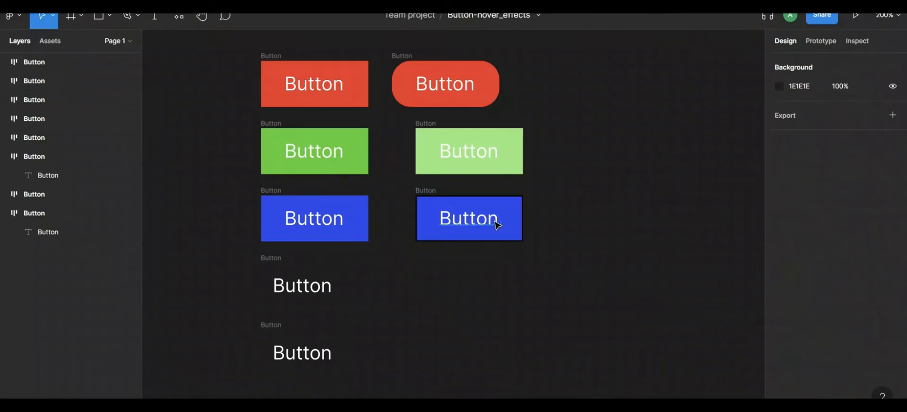
{"action": "left_click", "coordinate": [434, 198]}
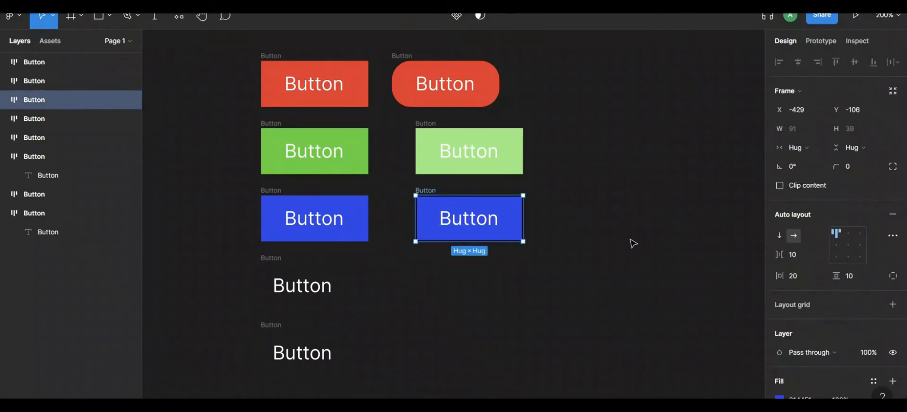
{"action": "scroll", "coordinate": [826, 304], "scroll_direction": "down", "scroll_amount": 5}
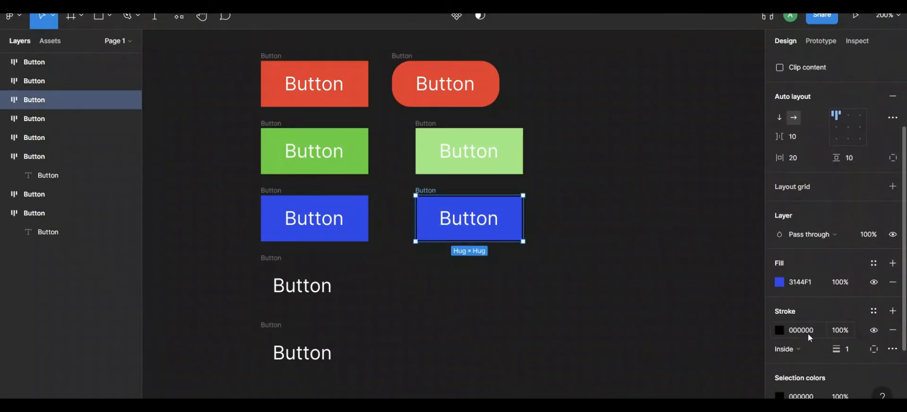
{"action": "left_click", "coordinate": [776, 331]}
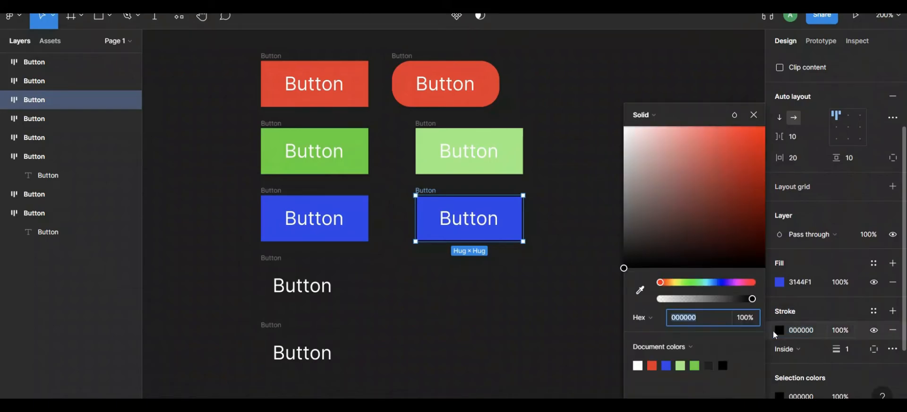
{"action": "left_click", "coordinate": [667, 364]}
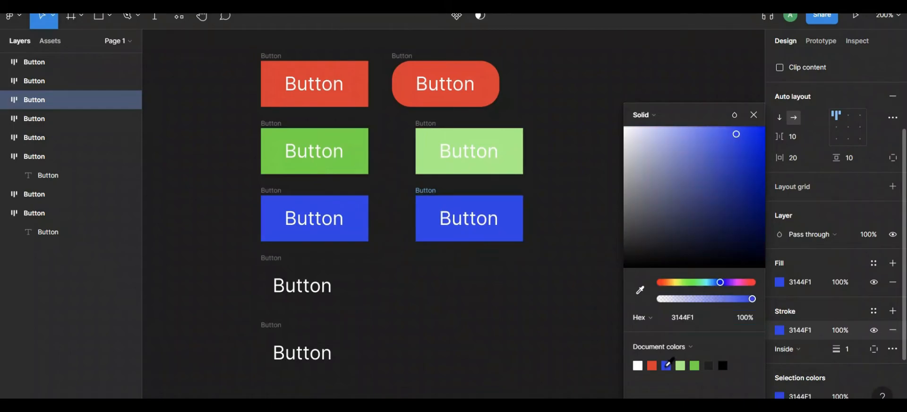
{"action": "left_click", "coordinate": [641, 292]}
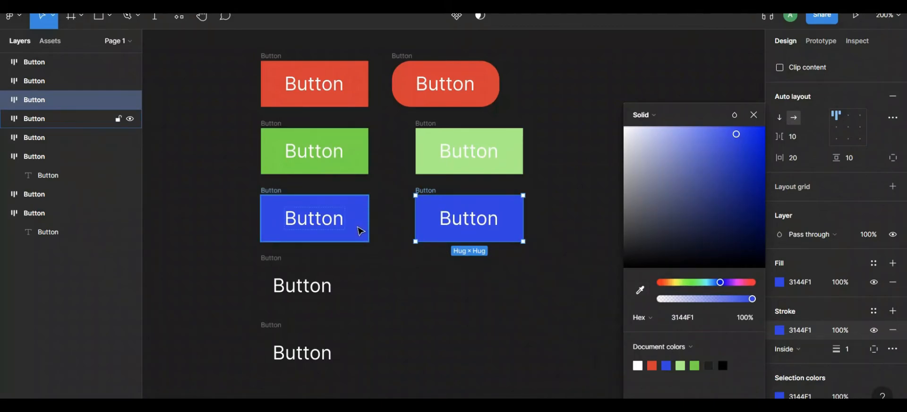
{"action": "left_click", "coordinate": [754, 119]}
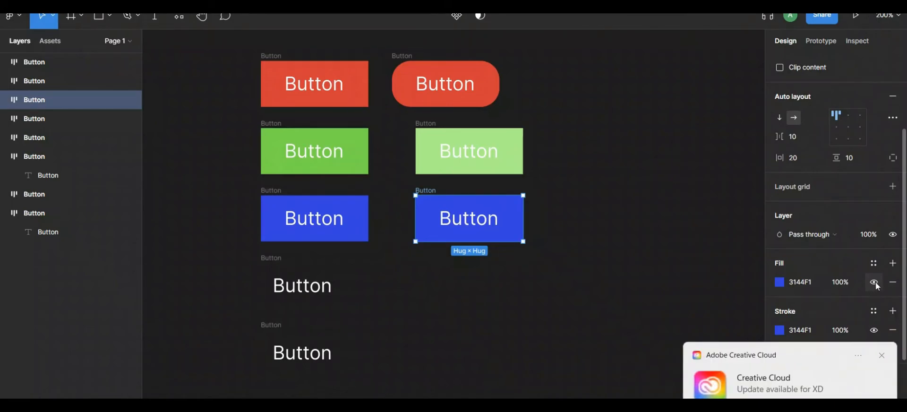
Hide the fill of the duplicated third-row button and sample the original's blue 3144F1 for its label text
{"action": "left_click", "coordinate": [881, 355]}
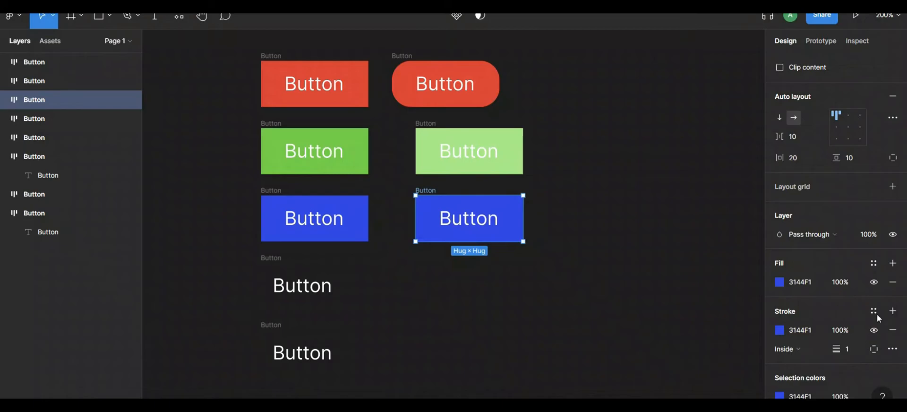
{"action": "left_click", "coordinate": [873, 283]}
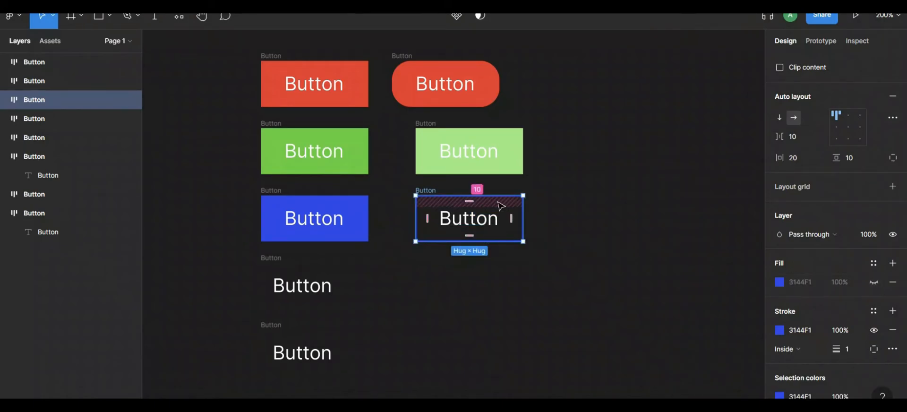
{"action": "left_click", "coordinate": [455, 224]}
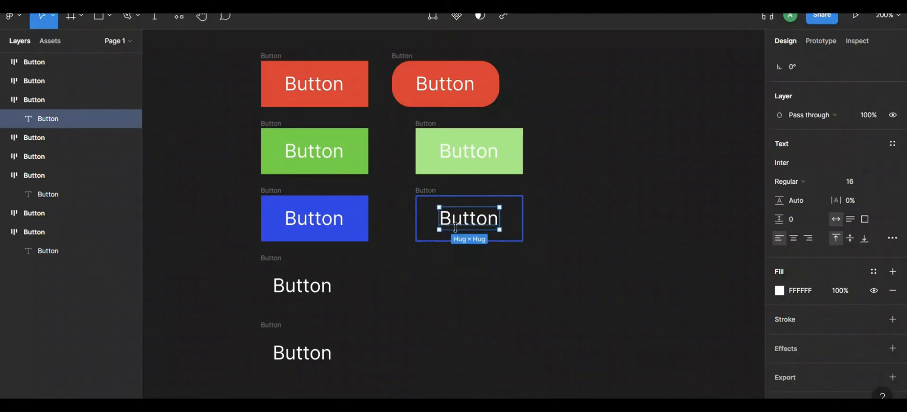
{"action": "left_click", "coordinate": [779, 291]}
{"action": "left_click", "coordinate": [640, 290]}
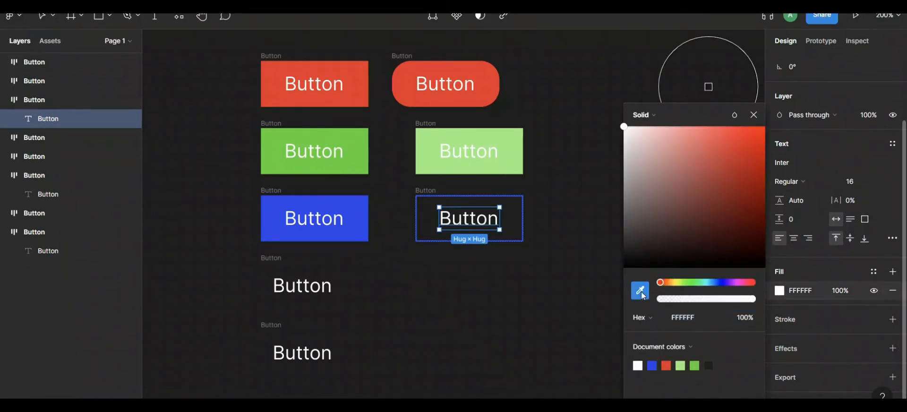
{"action": "left_click", "coordinate": [354, 212]}
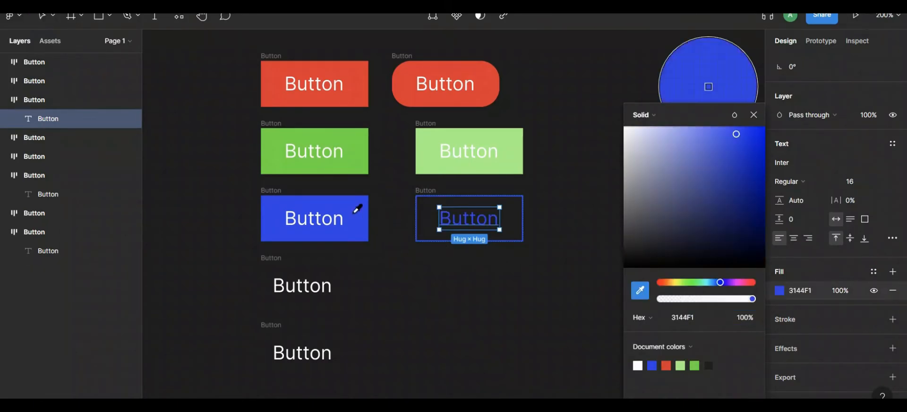
{"action": "left_click", "coordinate": [753, 115]}
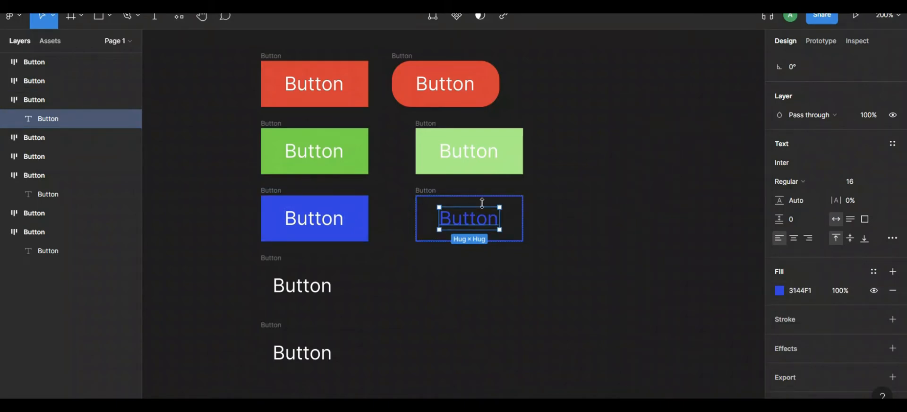
{"action": "left_click", "coordinate": [567, 197]}
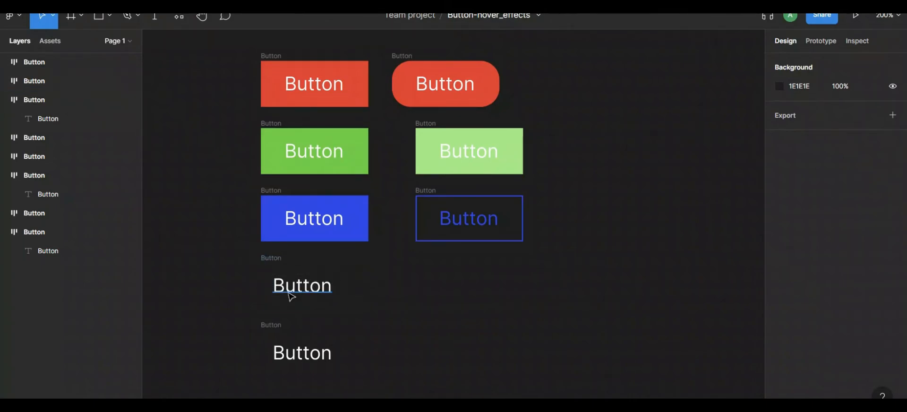
Set the fourth-row button's horizontal padding to 20 and duplicate it beside the original in the same row
{"action": "left_click", "coordinate": [267, 259]}
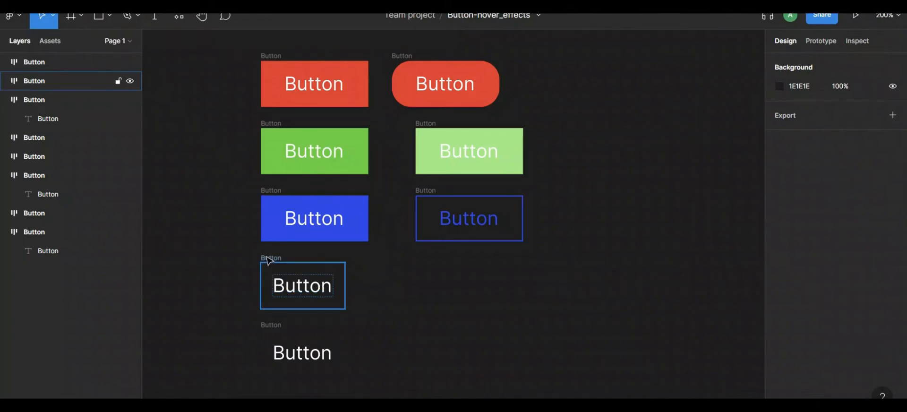
{"action": "key", "text": "Escape"}
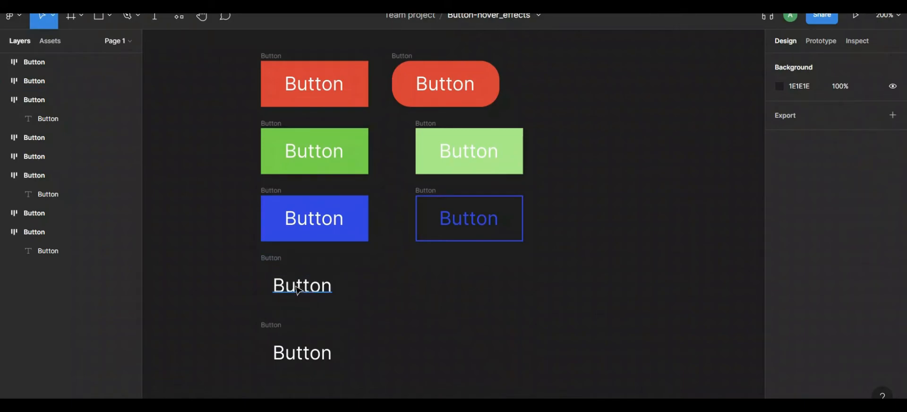
{"action": "left_click", "coordinate": [284, 276]}
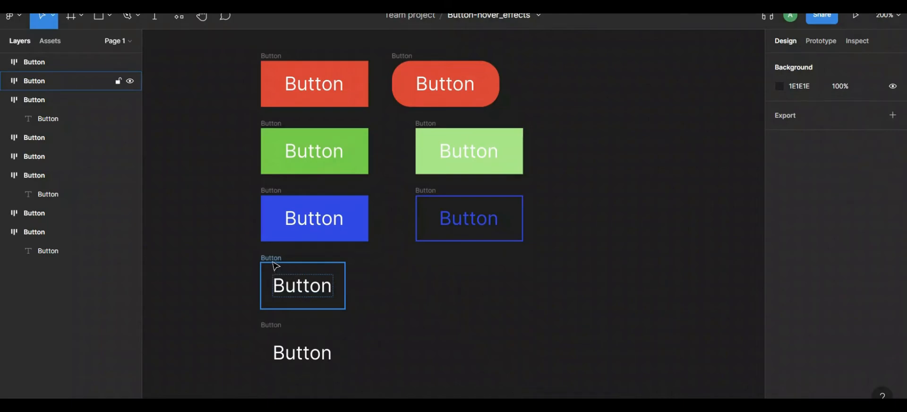
{"action": "left_click", "coordinate": [277, 263]}
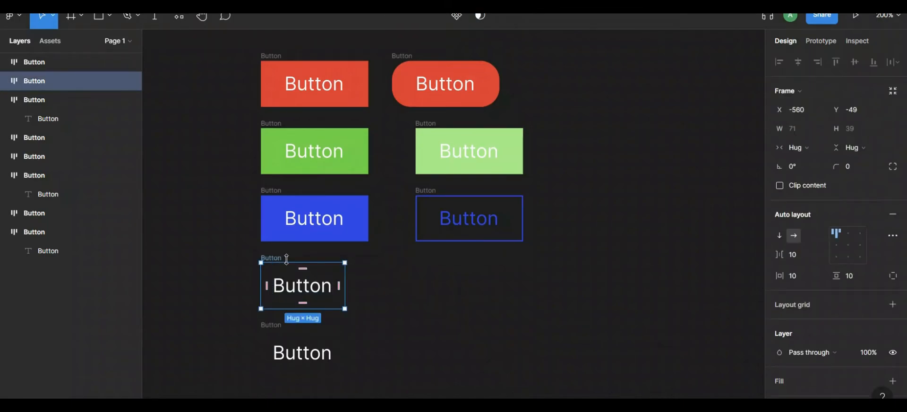
{"action": "scroll", "coordinate": [831, 308], "scroll_direction": "down", "scroll_amount": 3}
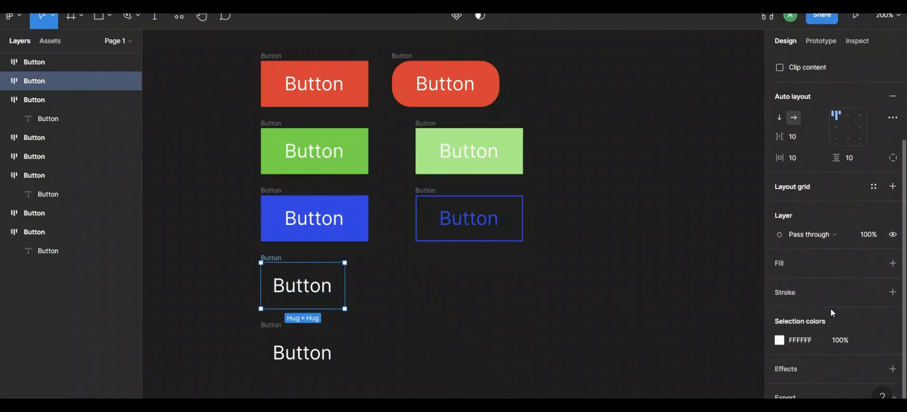
{"action": "left_click", "coordinate": [798, 158]}
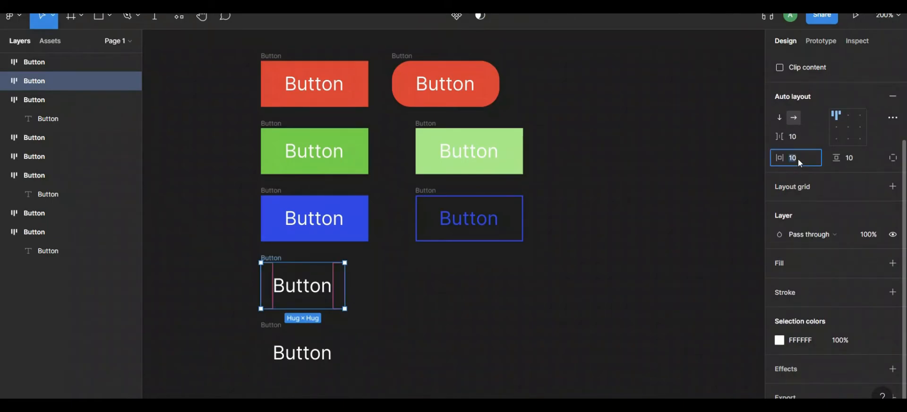
{"action": "type", "text": "20"}
{"action": "key", "text": "Return"}
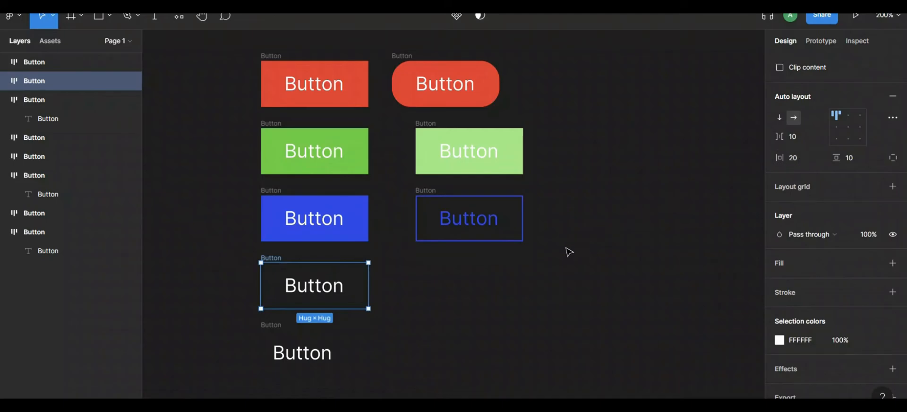
{"action": "key", "text": "ctrl+d"}
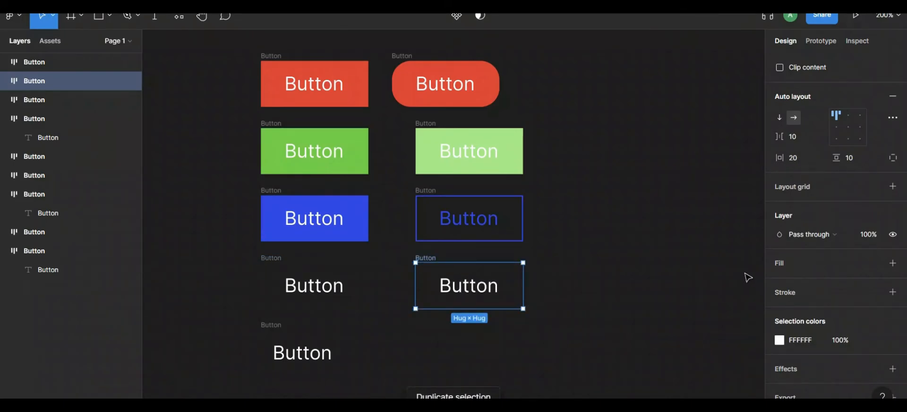
Recolour the label of the duplicated fourth-row button with the document red E82727
{"action": "left_click", "coordinate": [779, 340]}
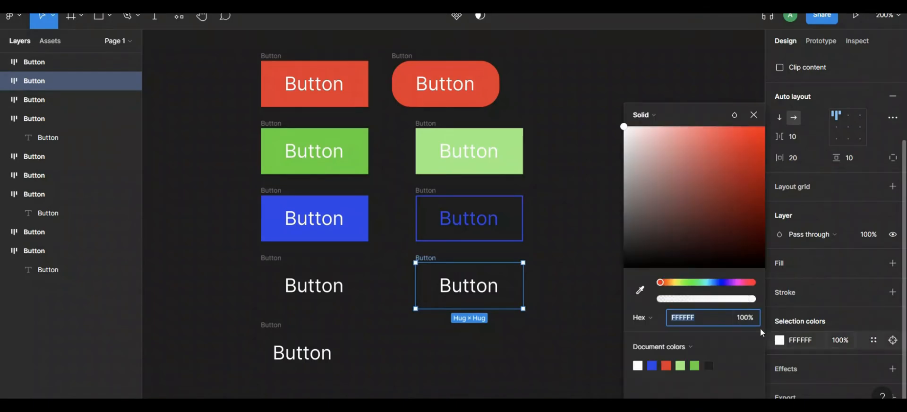
{"action": "left_click", "coordinate": [640, 291]}
{"action": "left_click", "coordinate": [666, 366]}
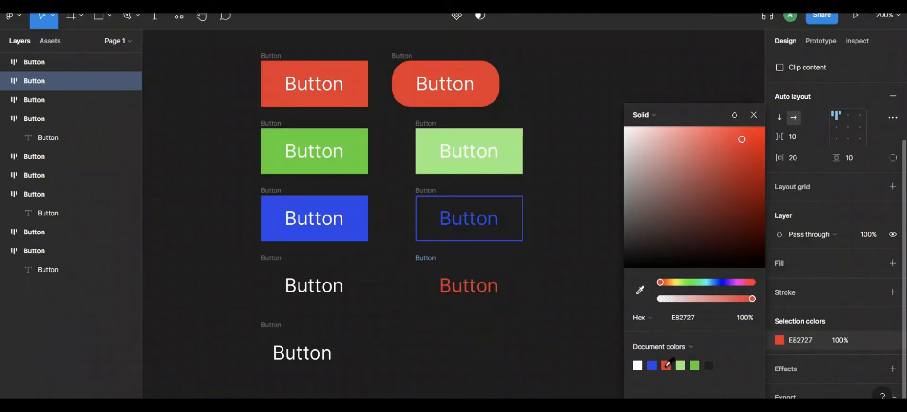
Recolour the label of the original fourth-row button with the document blue 3144F1
{"action": "left_click", "coordinate": [286, 267]}
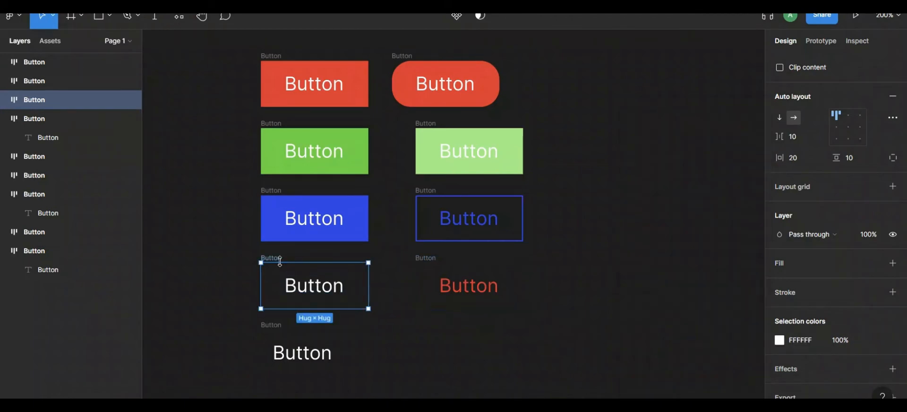
{"action": "left_click", "coordinate": [779, 340]}
{"action": "left_click", "coordinate": [656, 361]}
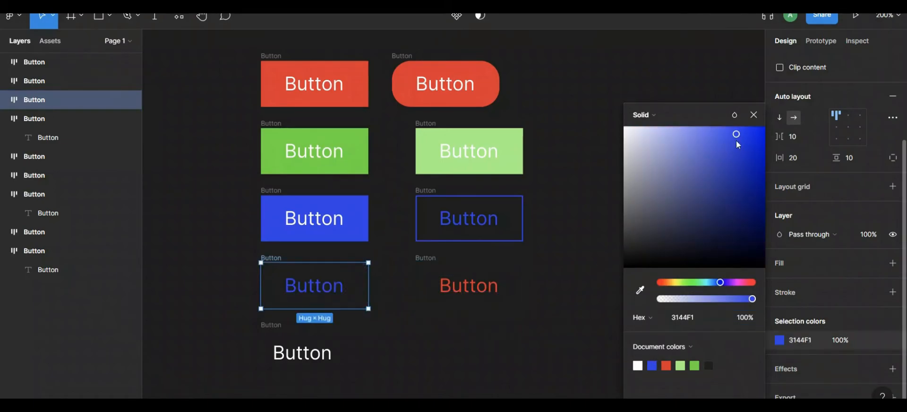
{"action": "left_click", "coordinate": [753, 115]}
{"action": "left_click", "coordinate": [620, 202]}
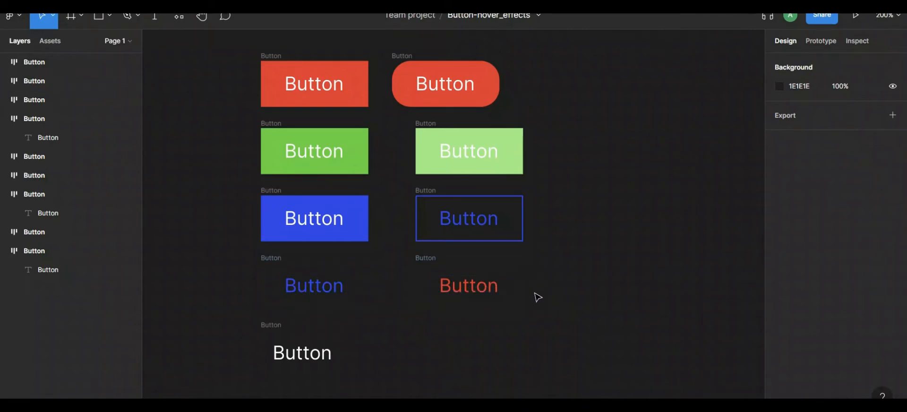
Set the horizontal padding of the fifth-row button to 20
{"action": "scroll", "coordinate": [537, 297], "scroll_direction": "down", "scroll_amount": 1}
{"action": "scroll", "coordinate": [538, 296], "scroll_direction": "down", "scroll_amount": 3}
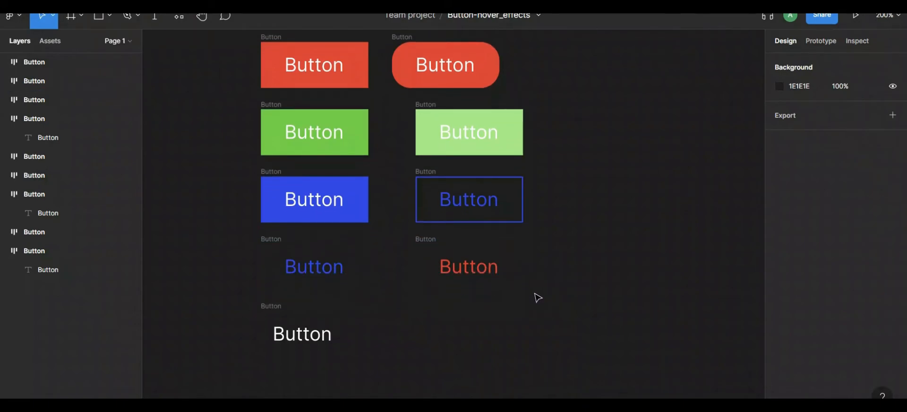
{"action": "scroll", "coordinate": [538, 296], "scroll_direction": "down", "scroll_amount": 1}
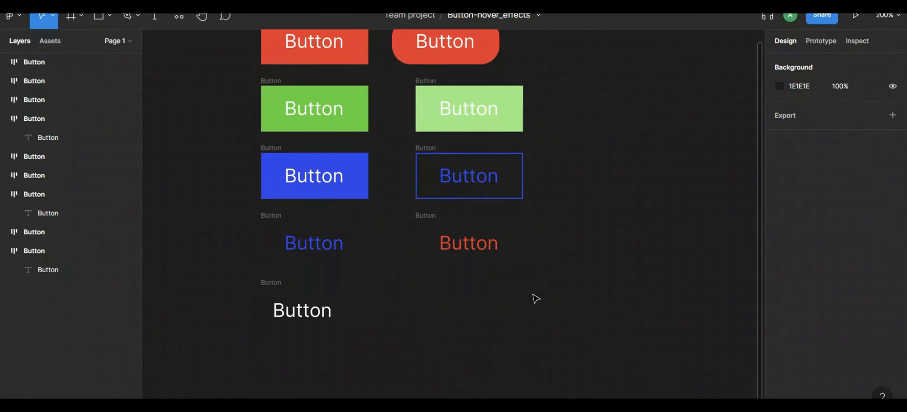
{"action": "left_click", "coordinate": [273, 284]}
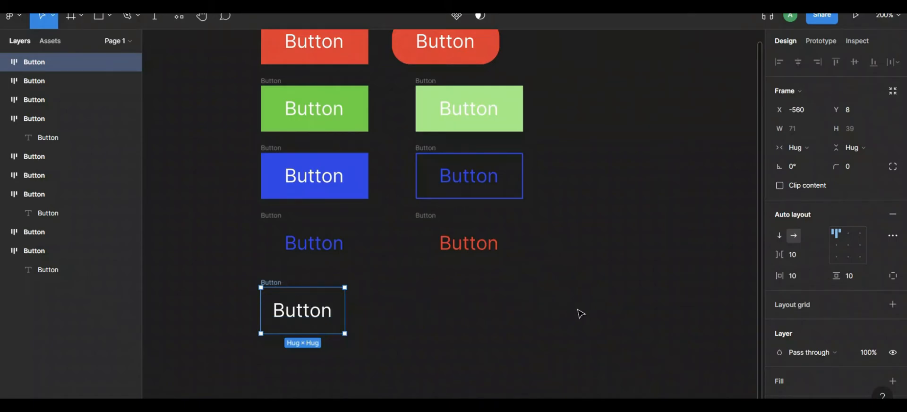
{"action": "left_click", "coordinate": [803, 274]}
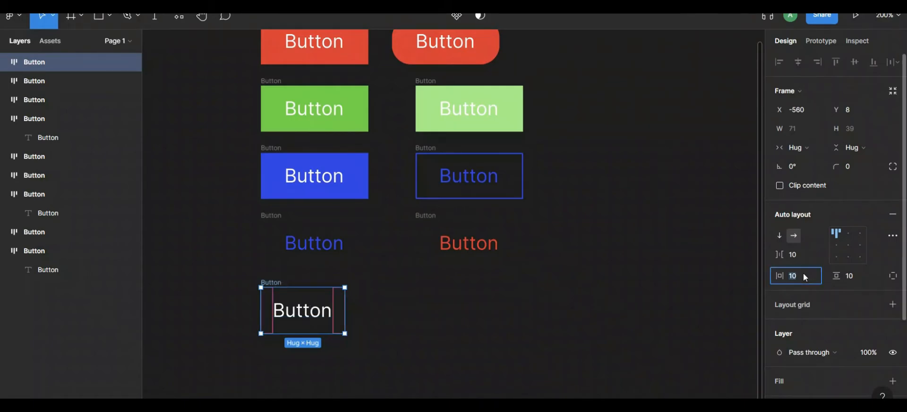
{"action": "type", "text": "20"}
{"action": "key", "text": "Return"}
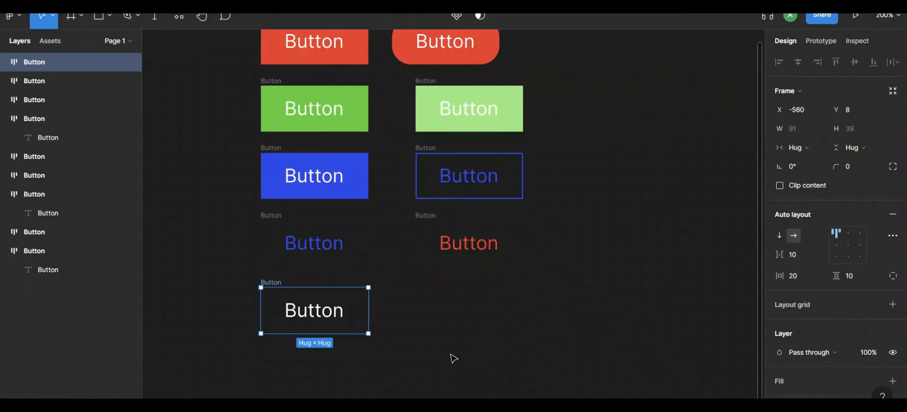
Duplicate the fifth-row button beside the original and draw a horizontal line about 29 wide beneath the copy
{"action": "key", "text": "ctrl+d"}
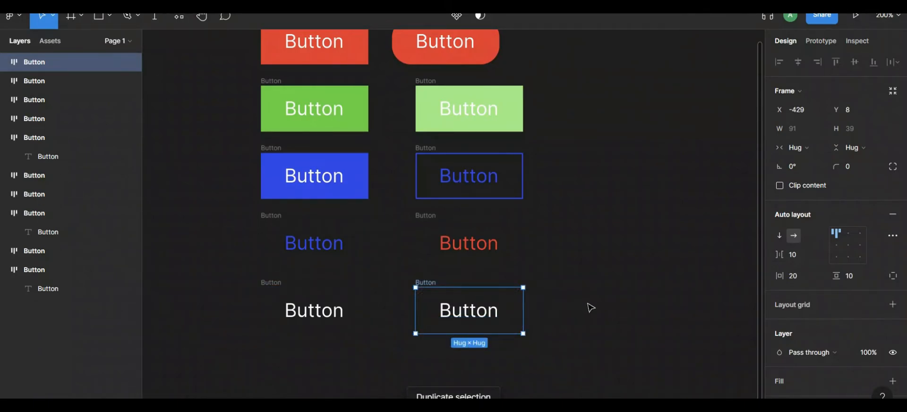
{"action": "left_click", "coordinate": [587, 311]}
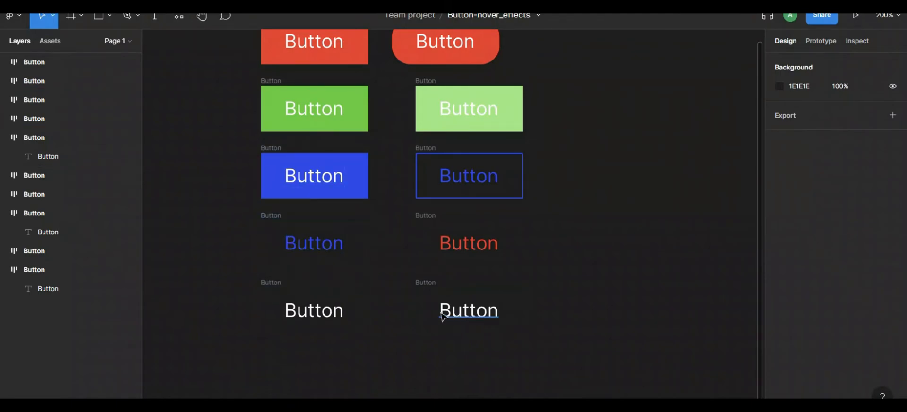
{"action": "left_click", "coordinate": [109, 16]}
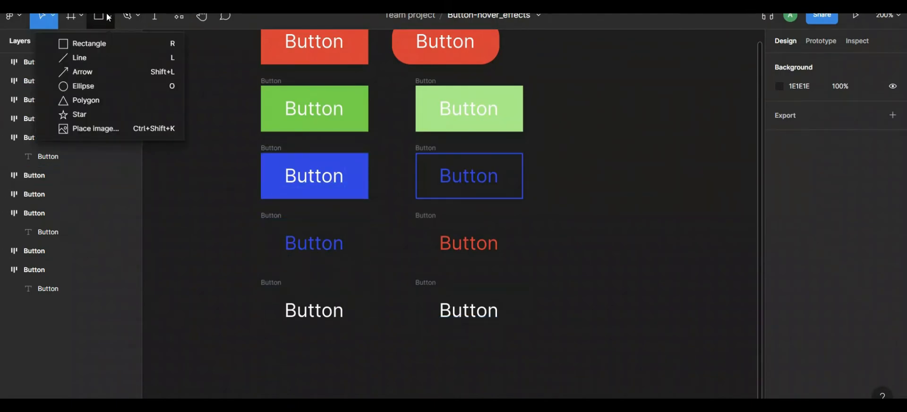
{"action": "left_click", "coordinate": [91, 60]}
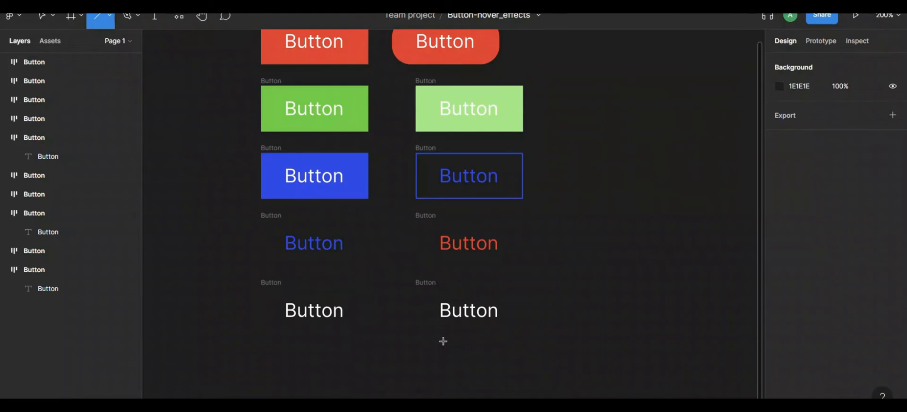
{"action": "mouse_move", "coordinate": [444, 341]}
{"action": "left_mouse_down"}
{"action": "mouse_move", "coordinate": [500, 343]}
{"action": "mouse_move", "coordinate": [480, 342]}
{"action": "left_mouse_up"}
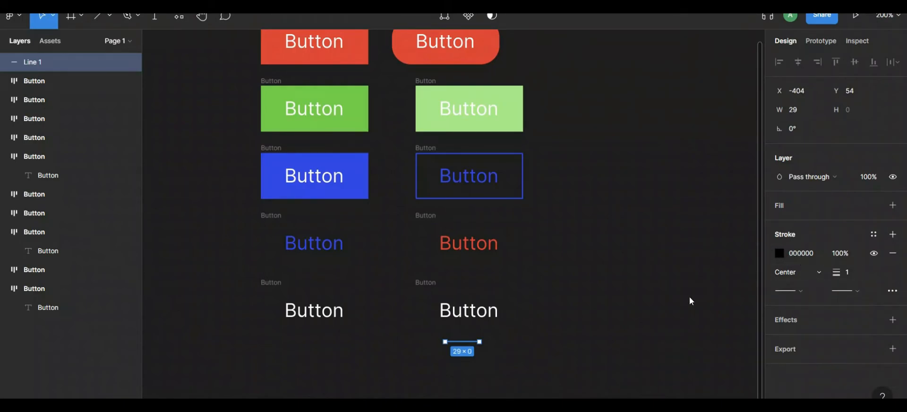
{"action": "left_click", "coordinate": [513, 342]}
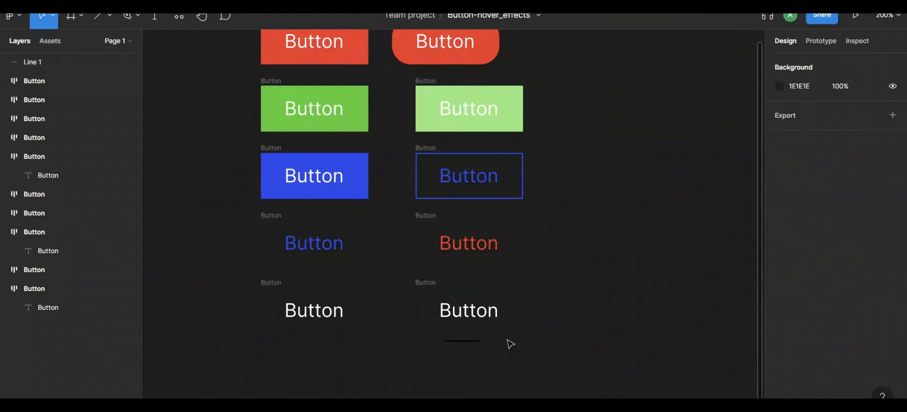
Set the stroke weight of the line beneath the duplicated fifth-row button to 2
{"action": "left_click", "coordinate": [463, 342]}
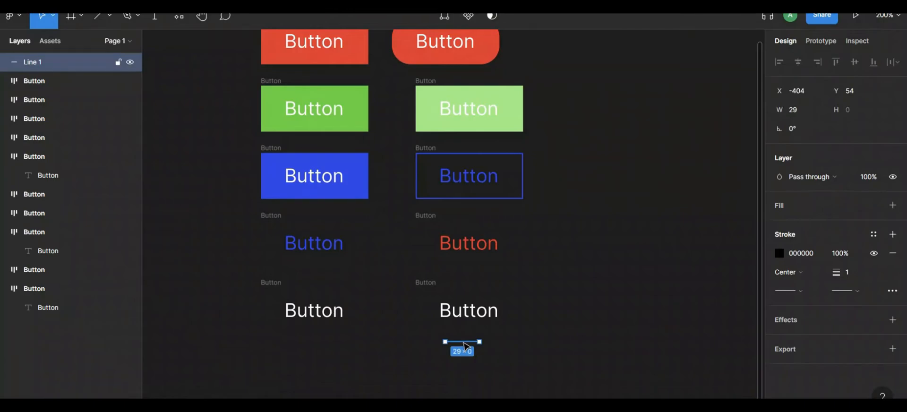
{"action": "left_click", "coordinate": [857, 273]}
{"action": "key", "text": "Return"}
{"action": "left_click", "coordinate": [676, 269]}
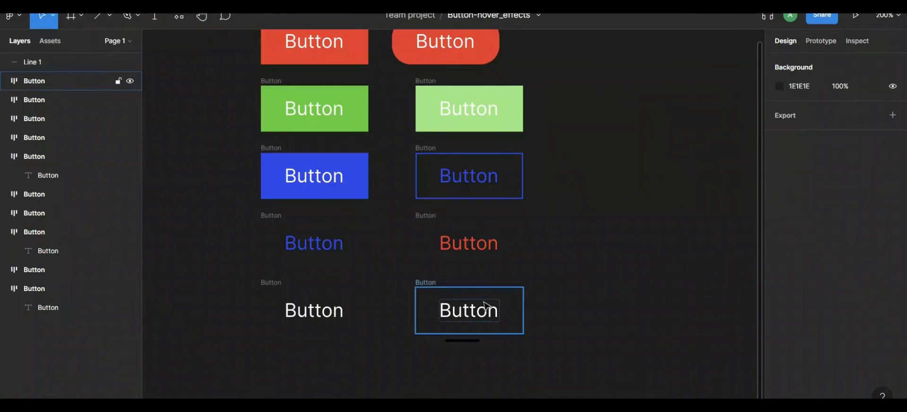
Change the line's stroke colour to white FFFFFF
{"action": "left_click", "coordinate": [466, 341]}
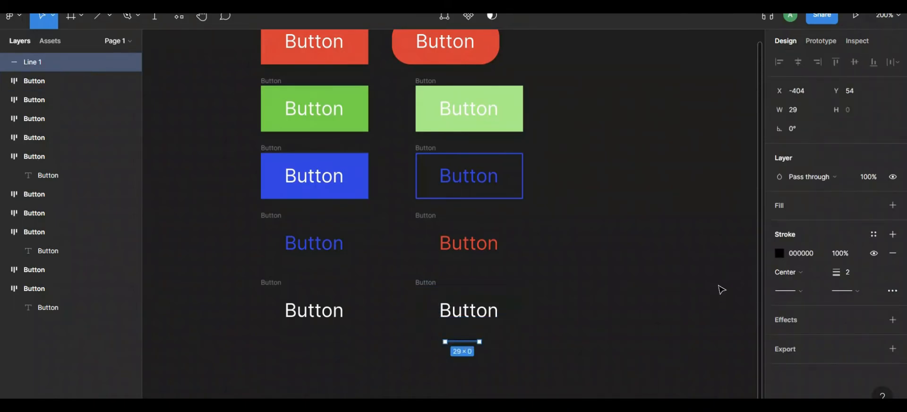
{"action": "left_click", "coordinate": [804, 258]}
{"action": "type", "text": "f"}
{"action": "key", "text": "Return"}
{"action": "left_click", "coordinate": [573, 341]}
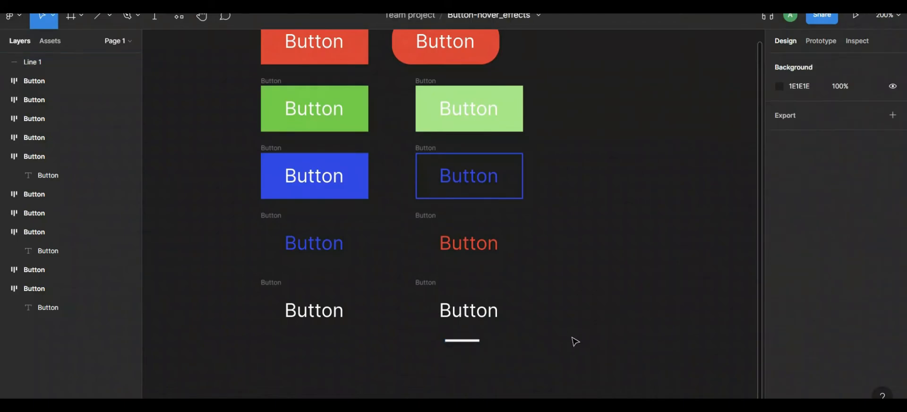
Move the line into the duplicated fifth-row button's frame and set that frame's auto layout direction to vertical
{"action": "left_click", "coordinate": [456, 342]}
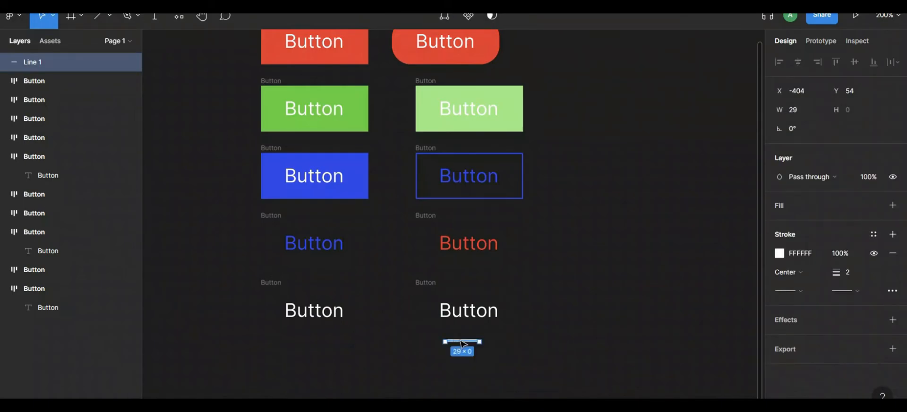
{"action": "left_click_drag", "start_coordinate": [461, 343], "coordinate": [461, 334]}
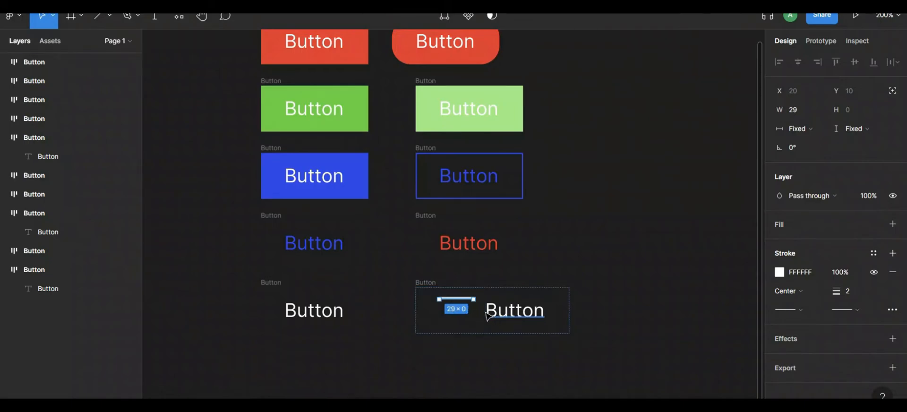
{"action": "left_click", "coordinate": [425, 283]}
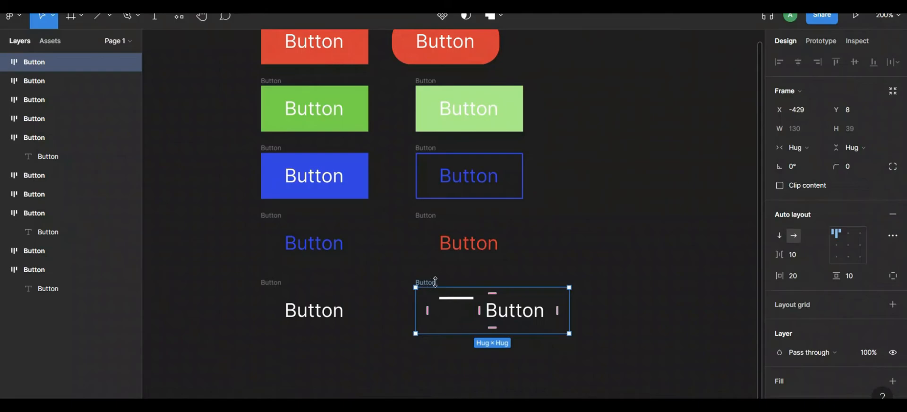
{"action": "left_click", "coordinate": [778, 235]}
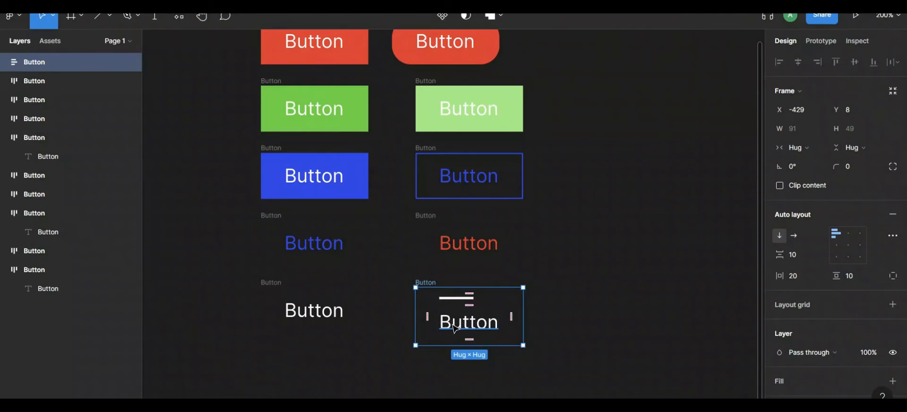
Try to move the label above the line on the canvas within the duplicated fifth-row button
{"action": "double_click", "coordinate": [466, 332]}
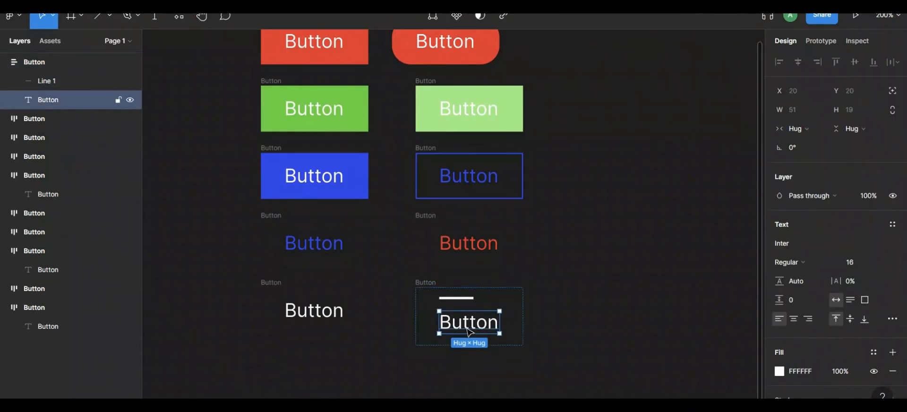
{"action": "left_click_drag", "start_coordinate": [466, 327], "coordinate": [463, 298]}
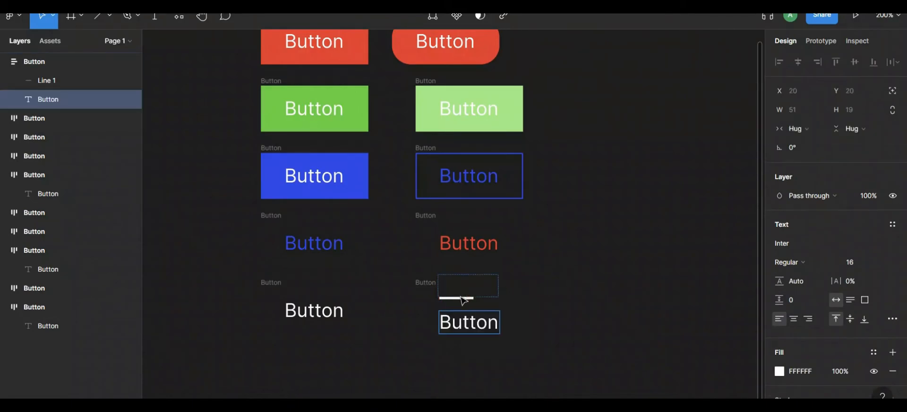
{"action": "left_click", "coordinate": [462, 299]}
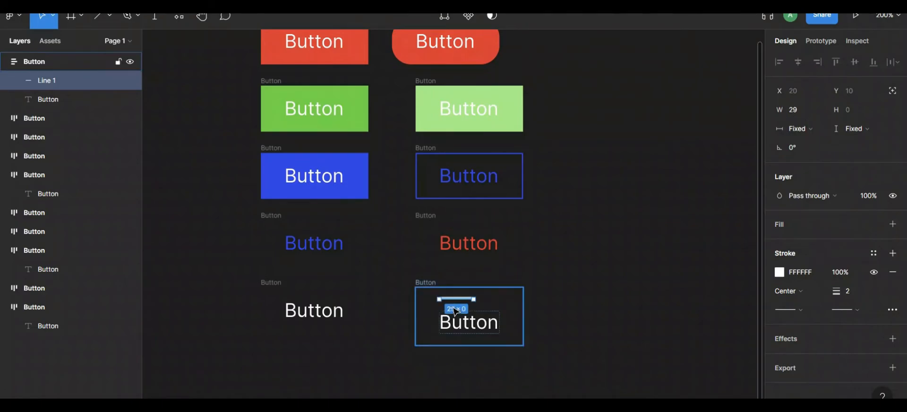
{"action": "left_click", "coordinate": [457, 318]}
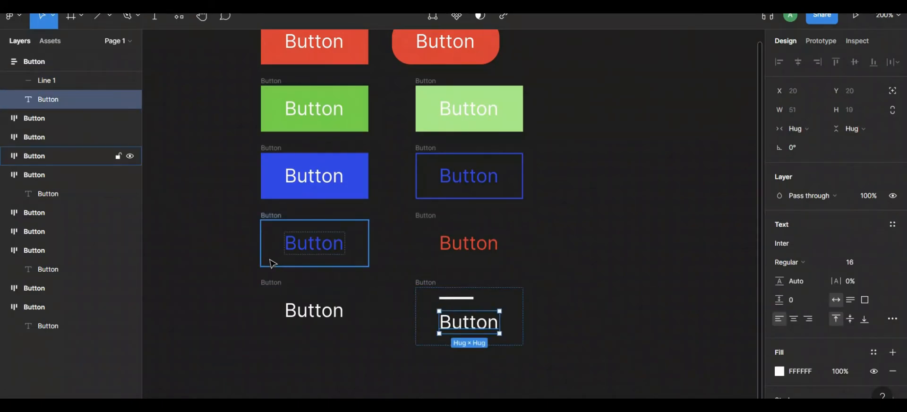
{"action": "left_click_drag", "start_coordinate": [453, 322], "coordinate": [457, 309]}
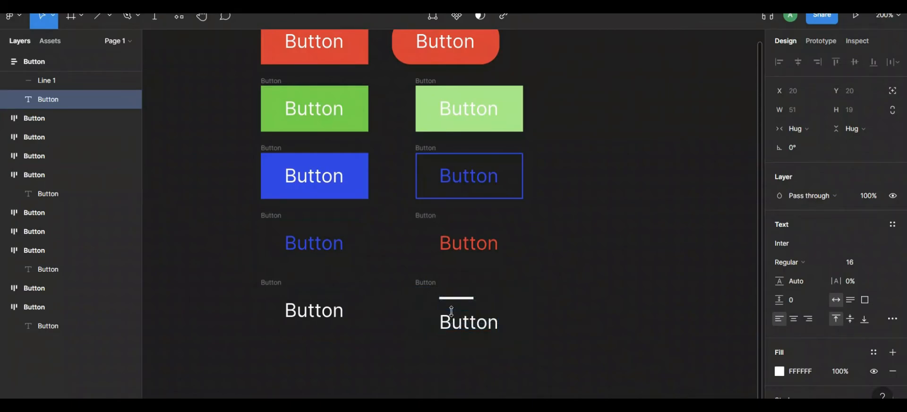
Reorder the line below the label in the duplicated fifth-row button and set the frame's vertical item spacing to 2
{"action": "left_click", "coordinate": [51, 81]}
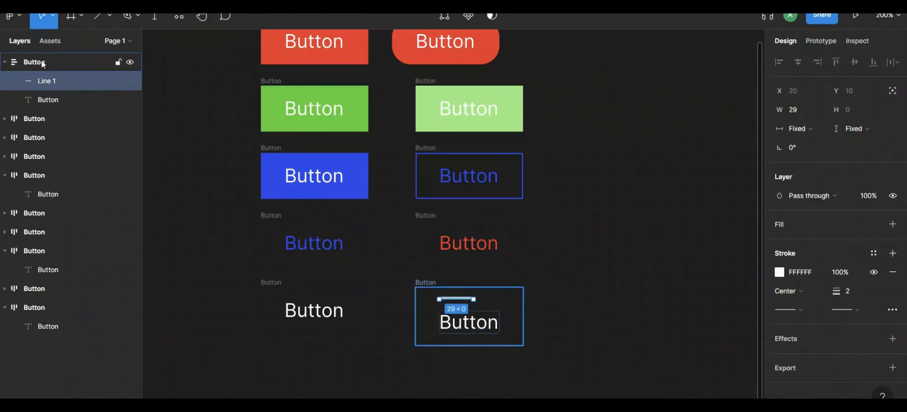
{"action": "left_click_drag", "start_coordinate": [45, 80], "coordinate": [40, 103]}
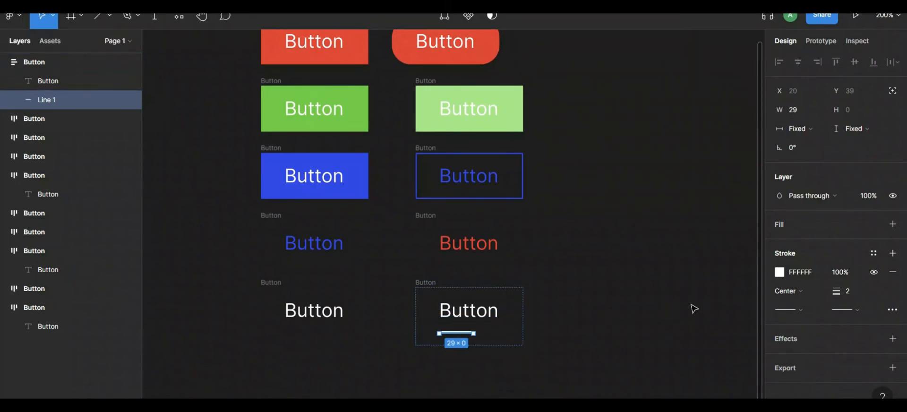
{"action": "left_click", "coordinate": [430, 286]}
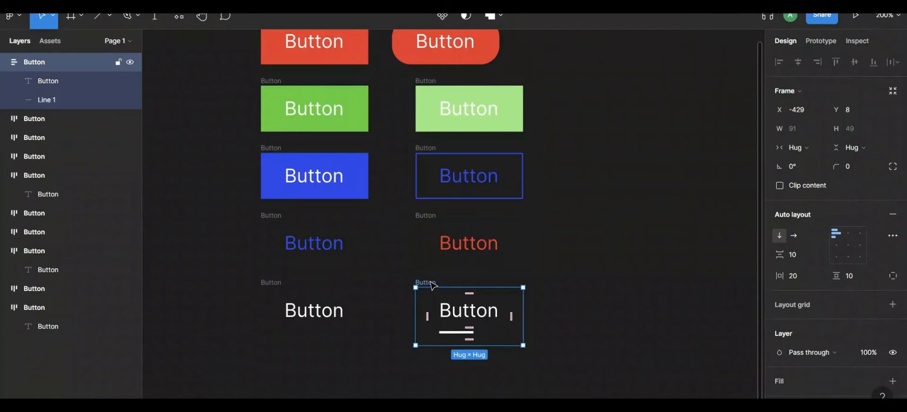
{"action": "left_click", "coordinate": [796, 255]}
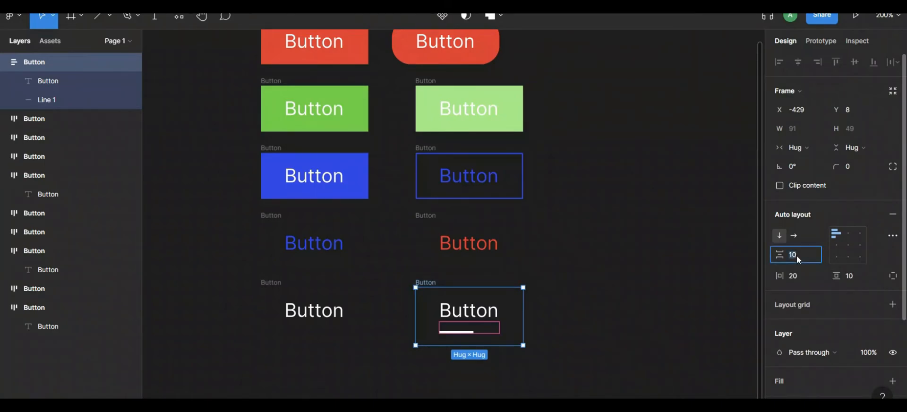
{"action": "key", "text": "Return"}
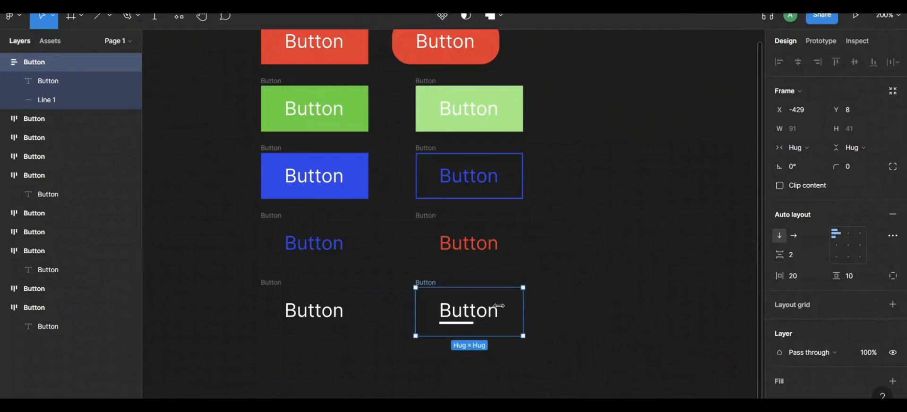
{"action": "left_click", "coordinate": [578, 288]}
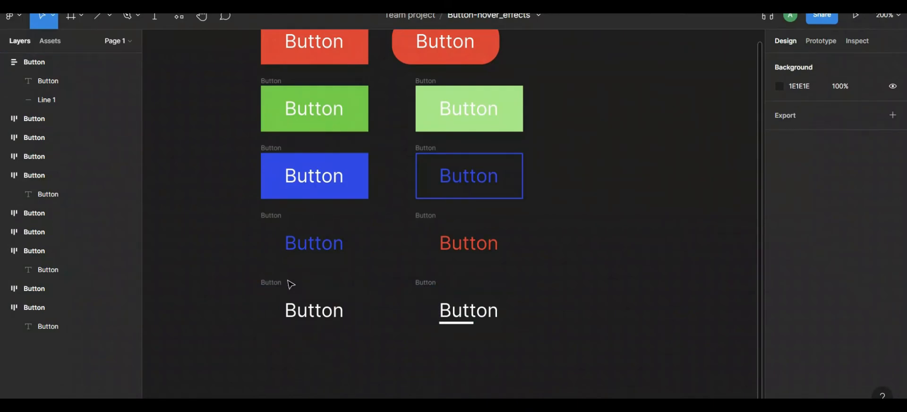
Recolour the label of the original fifth-row button with the document red E82727
{"action": "left_click", "coordinate": [273, 285]}
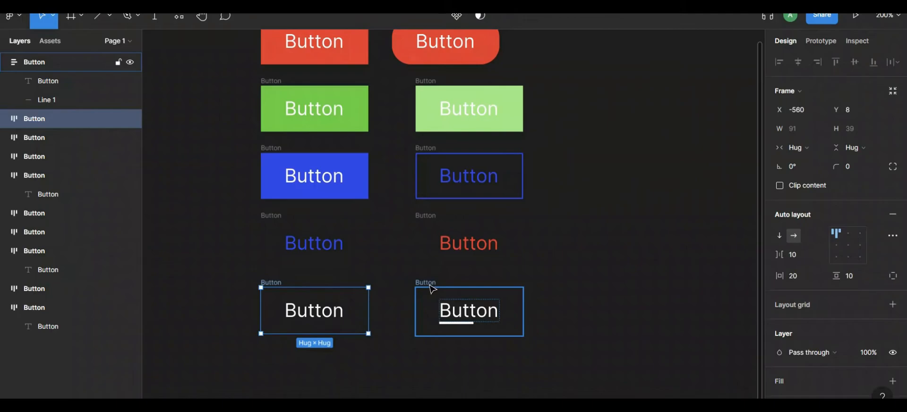
{"action": "left_click", "coordinate": [536, 291]}
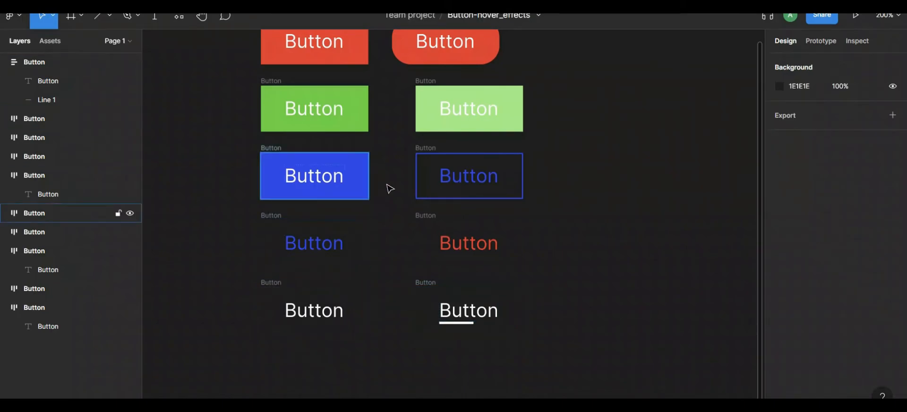
{"action": "left_click", "coordinate": [271, 284]}
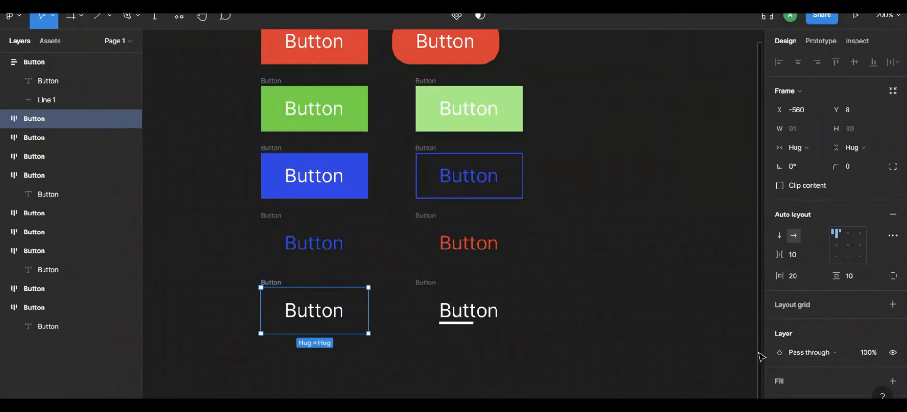
{"action": "scroll", "coordinate": [782, 347], "scroll_direction": "down", "scroll_amount": 3}
{"action": "left_click", "coordinate": [782, 346]}
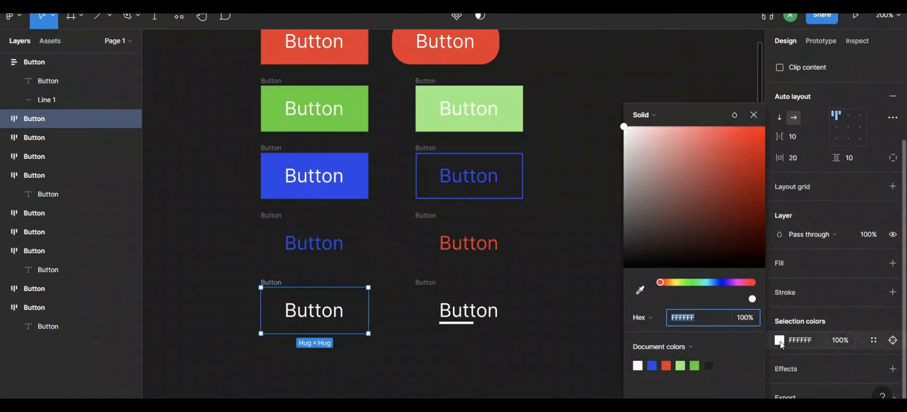
{"action": "left_click", "coordinate": [666, 365]}
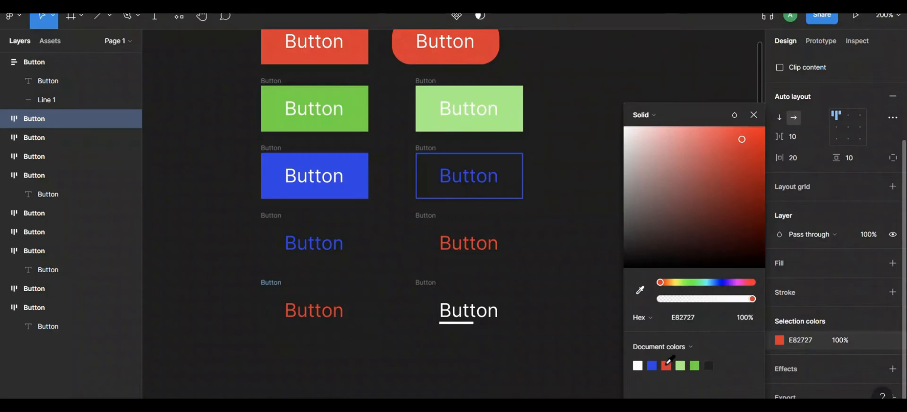
{"action": "left_click", "coordinate": [753, 115]}
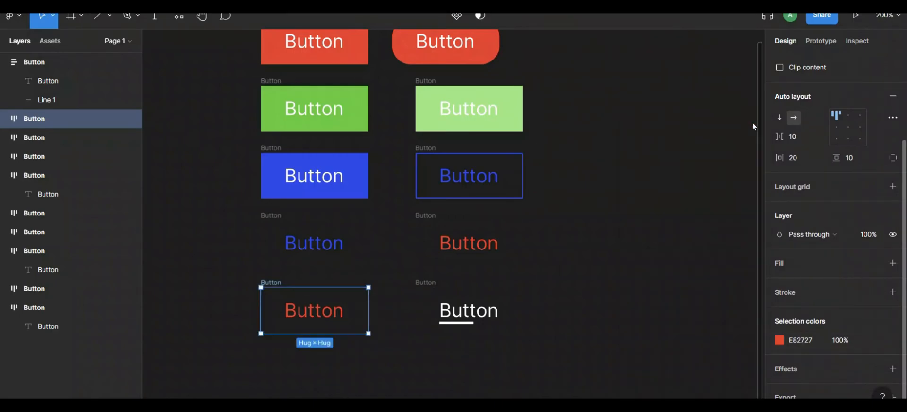
Recolour the label and underline of the duplicated fifth-row button with the document green 51DB21
{"action": "left_click", "coordinate": [429, 284]}
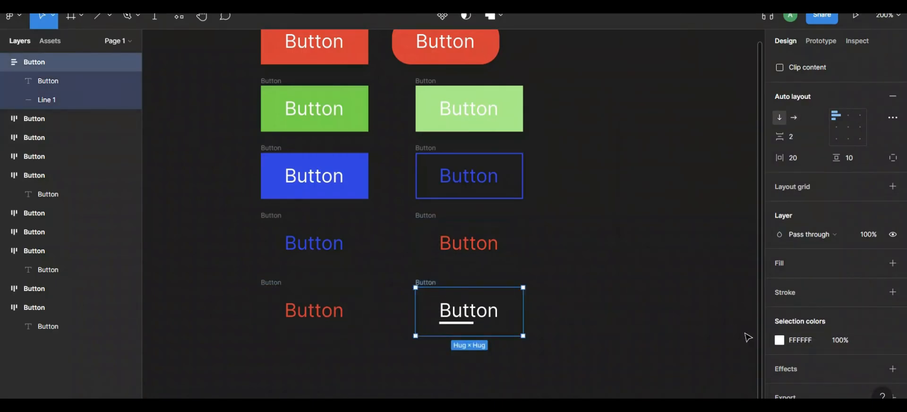
{"action": "left_click", "coordinate": [780, 340]}
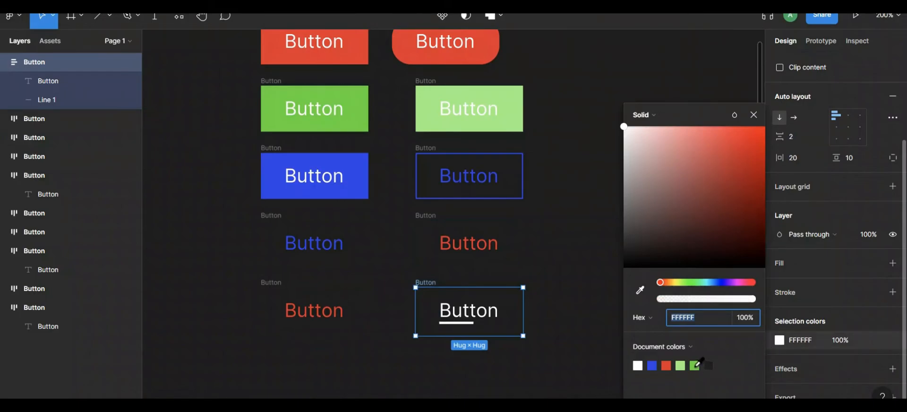
{"action": "left_click", "coordinate": [696, 364]}
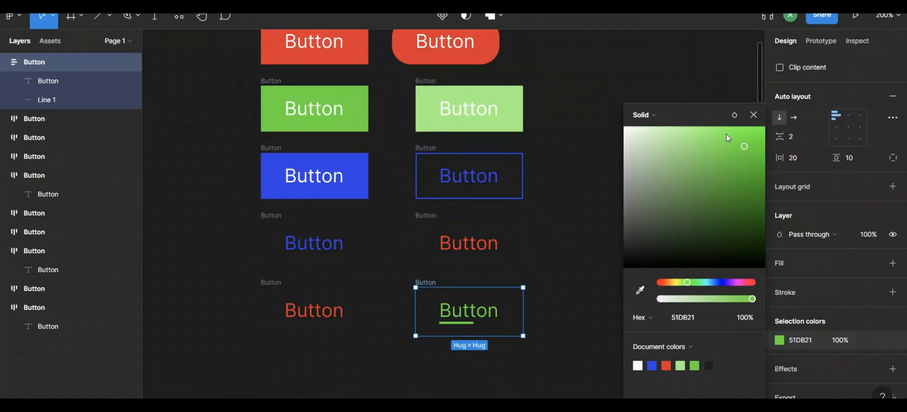
{"action": "left_click", "coordinate": [753, 113]}
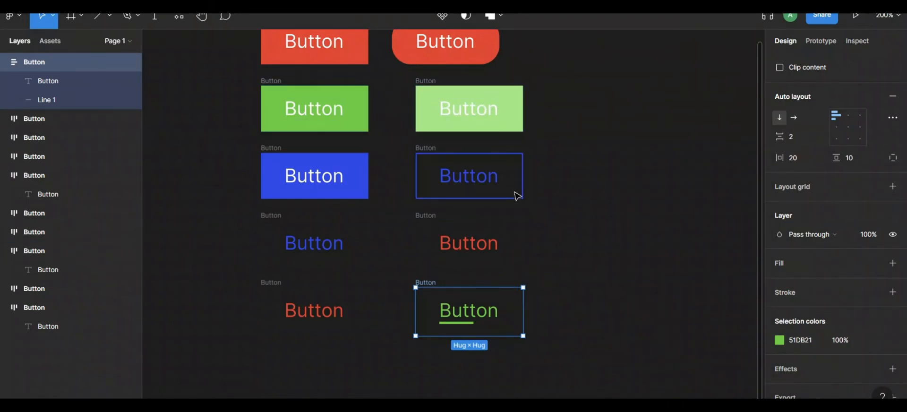
Combine all ten button frames into one component set
{"action": "left_click", "coordinate": [612, 251]}
{"action": "scroll", "coordinate": [613, 252], "scroll_direction": "up", "scroll_amount": 2}
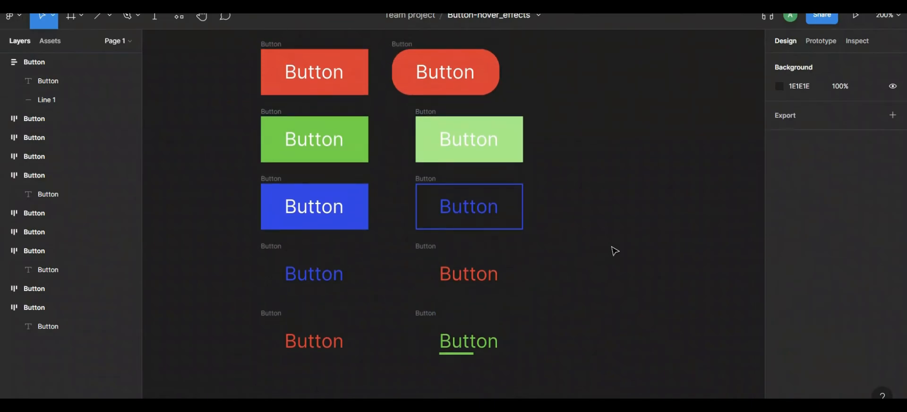
{"action": "key", "text": "shift+0"}
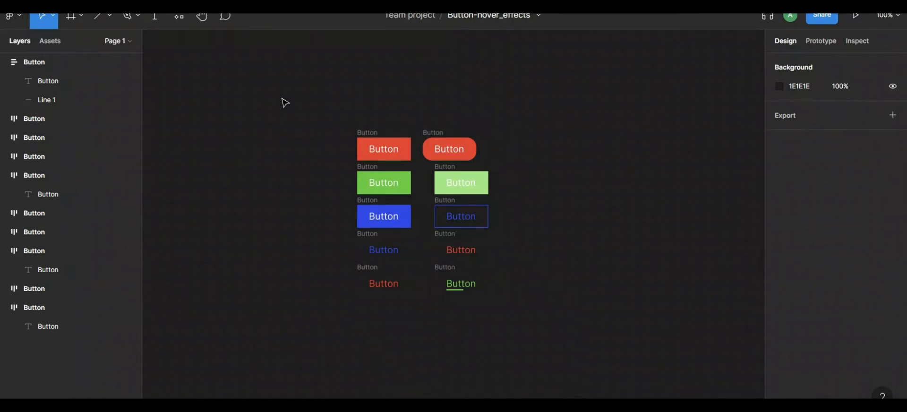
{"action": "left_click_drag", "start_coordinate": [281, 98], "coordinate": [582, 352]}
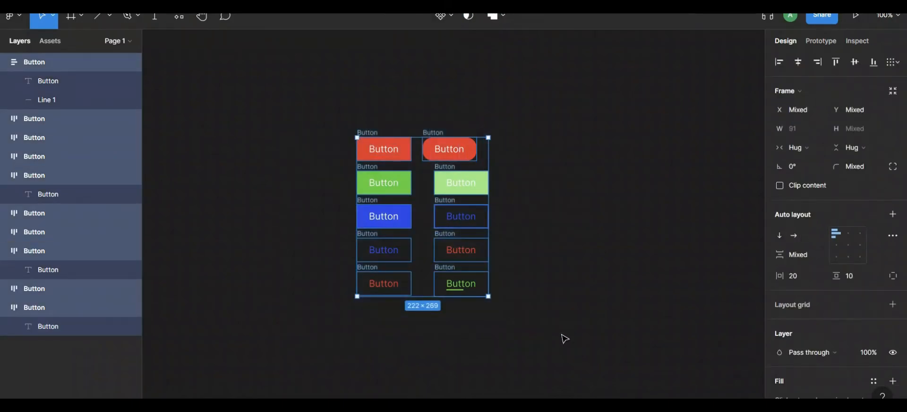
{"action": "left_click", "coordinate": [449, 18]}
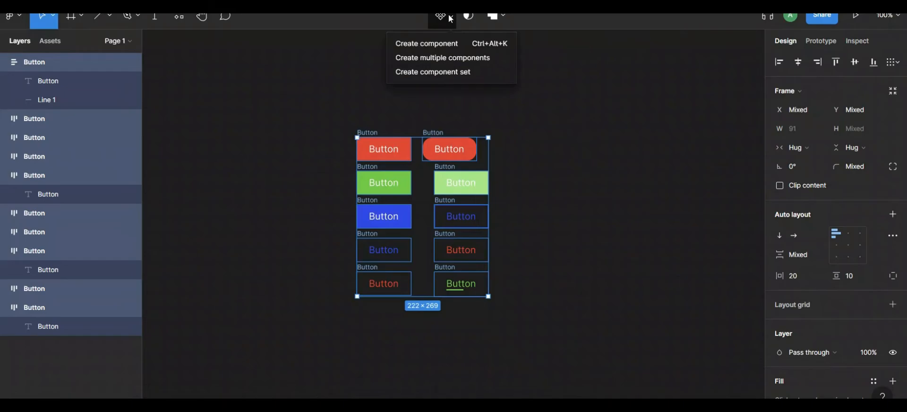
{"action": "left_click", "coordinate": [431, 74]}
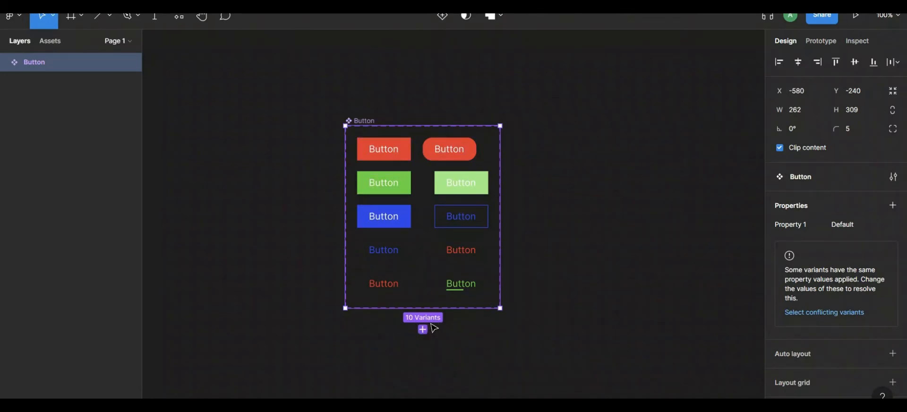
{"action": "left_click_drag", "start_coordinate": [528, 304], "coordinate": [472, 298]}
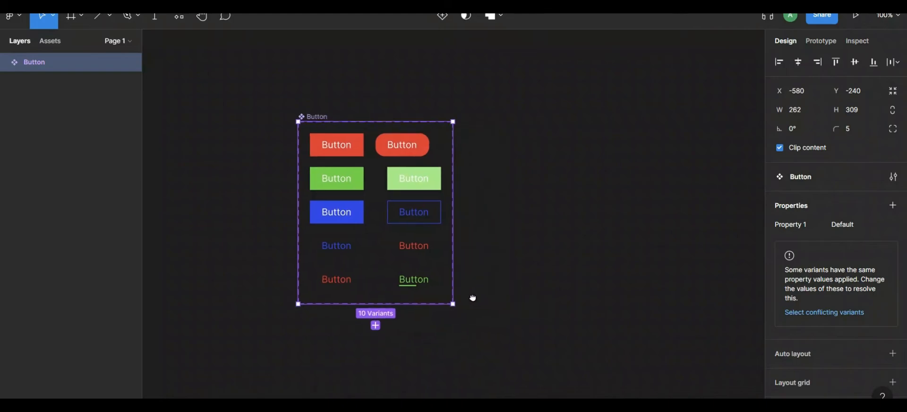
{"action": "left_click", "coordinate": [507, 244]}
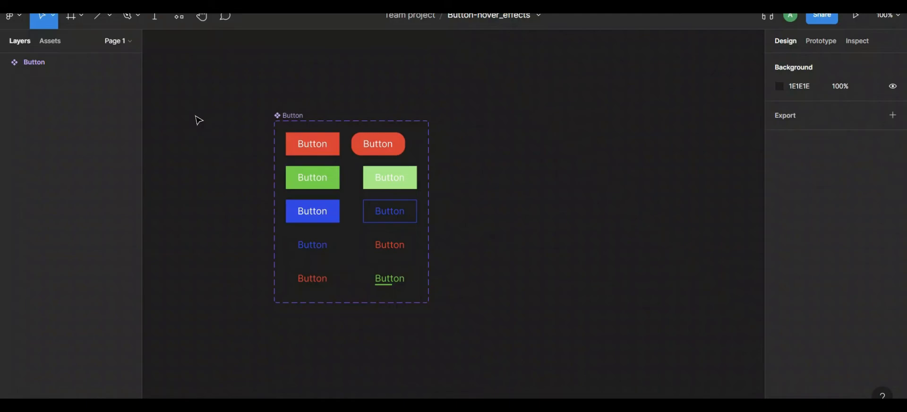
Draw an empty frame beside the button component set and narrow it to about 221 × 212
{"action": "left_click", "coordinate": [71, 17]}
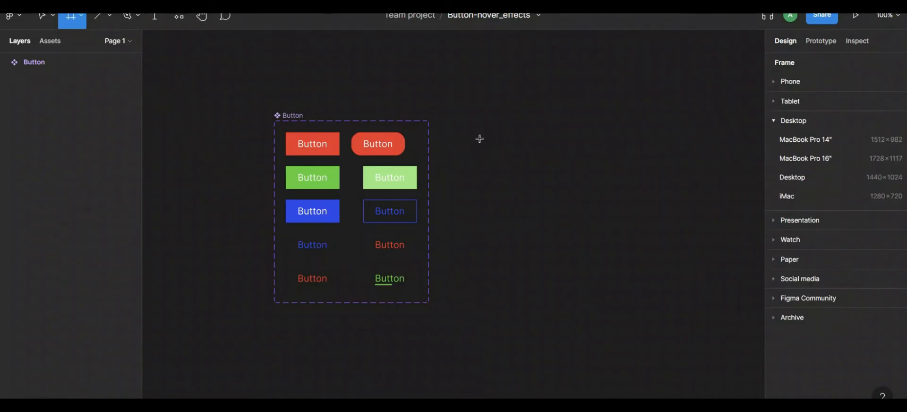
{"action": "mouse_move", "coordinate": [480, 138]}
{"action": "left_mouse_down"}
{"action": "mouse_move", "coordinate": [597, 239]}
{"action": "mouse_move", "coordinate": [708, 263]}
{"action": "left_mouse_up"}
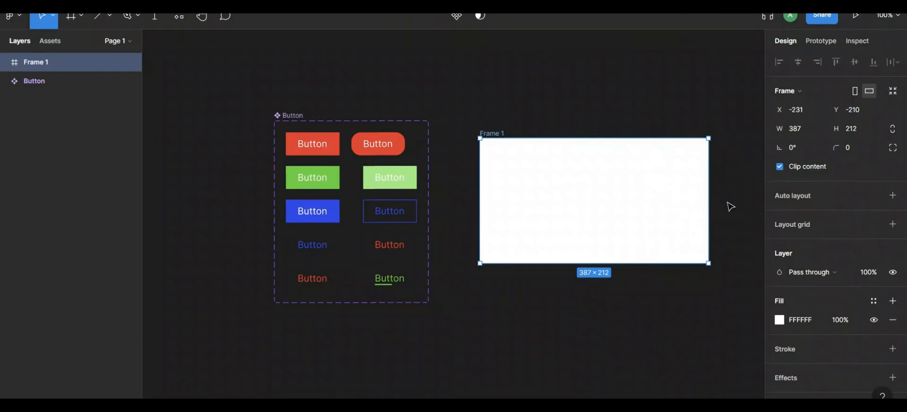
{"action": "scroll", "coordinate": [726, 202], "scroll_direction": "up", "scroll_amount": 1}
{"action": "left_click_drag", "start_coordinate": [726, 202], "coordinate": [540, 195]}
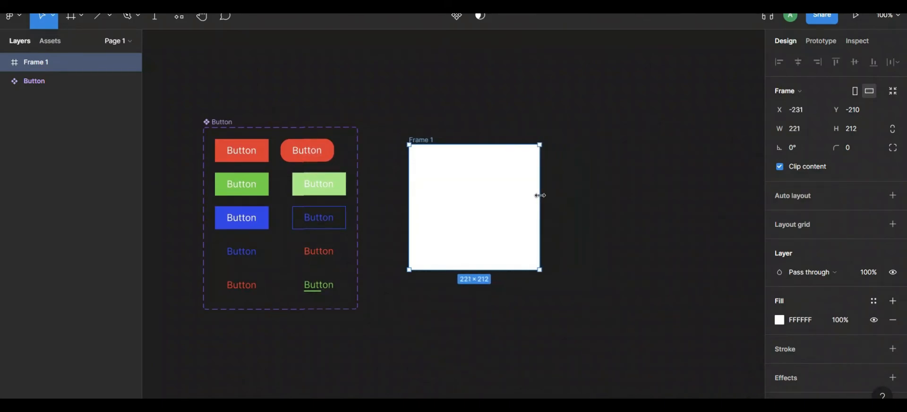
{"action": "left_click", "coordinate": [582, 190]}
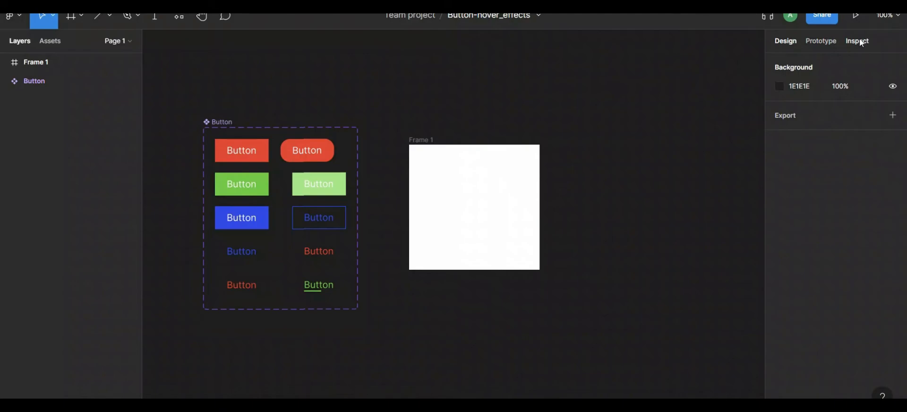
Add a prototype interaction that changes the first-row red button to its rounded variant while hovering
{"action": "left_click", "coordinate": [822, 45]}
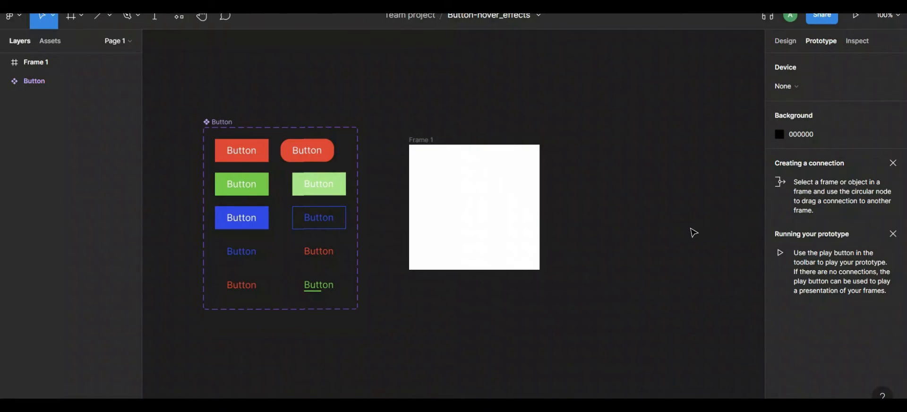
{"action": "left_click", "coordinate": [252, 164]}
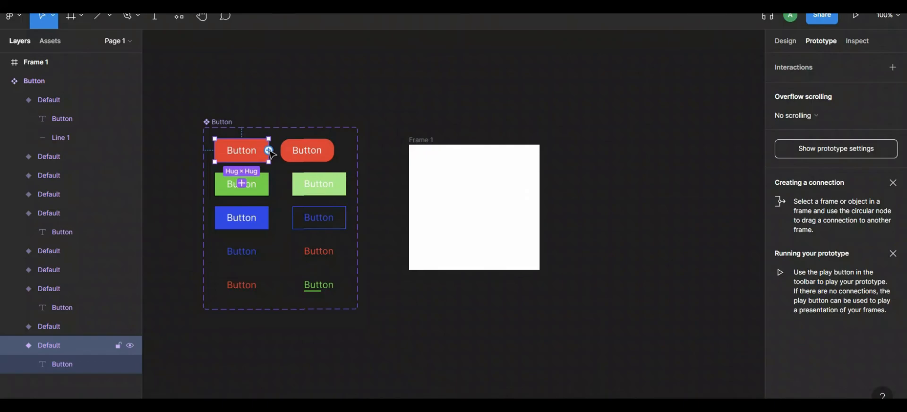
{"action": "left_click_drag", "start_coordinate": [269, 150], "coordinate": [289, 155]}
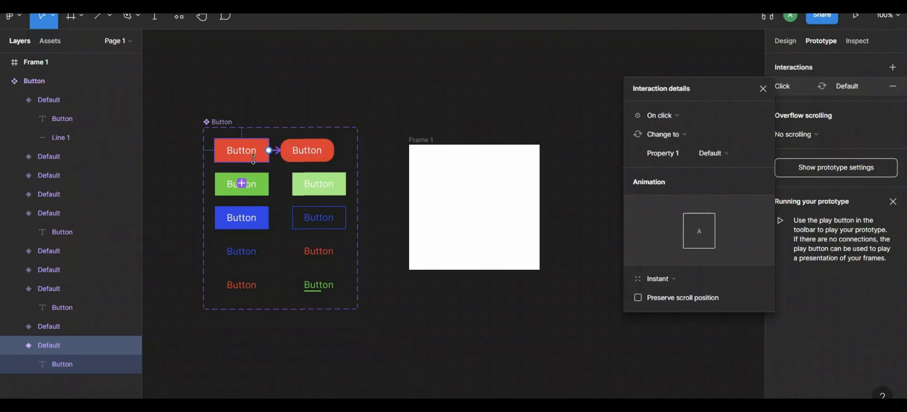
{"action": "left_click", "coordinate": [667, 117]}
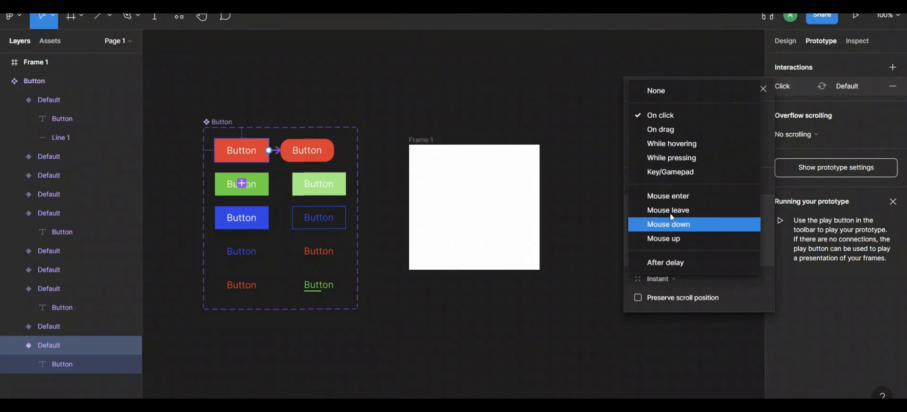
{"action": "left_click", "coordinate": [659, 148]}
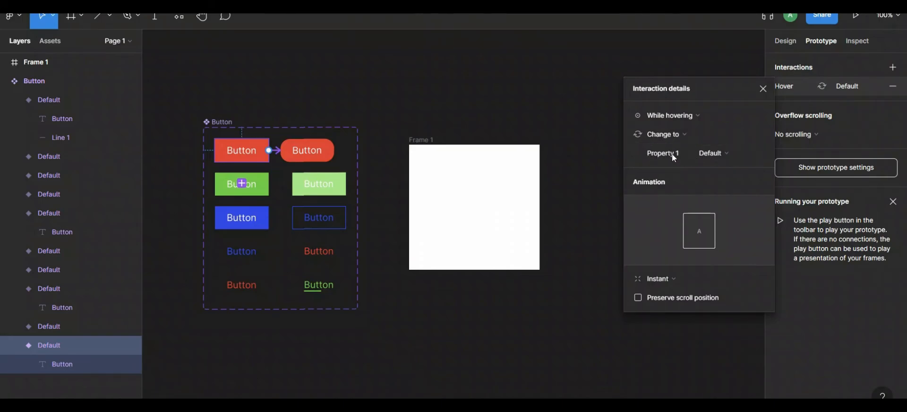
{"action": "left_click", "coordinate": [708, 159]}
{"action": "left_click", "coordinate": [708, 159]}
Animate the first-row hover interaction with Smart animate, Ease out and a duration of 800 ms
{"action": "left_click", "coordinate": [668, 278]}
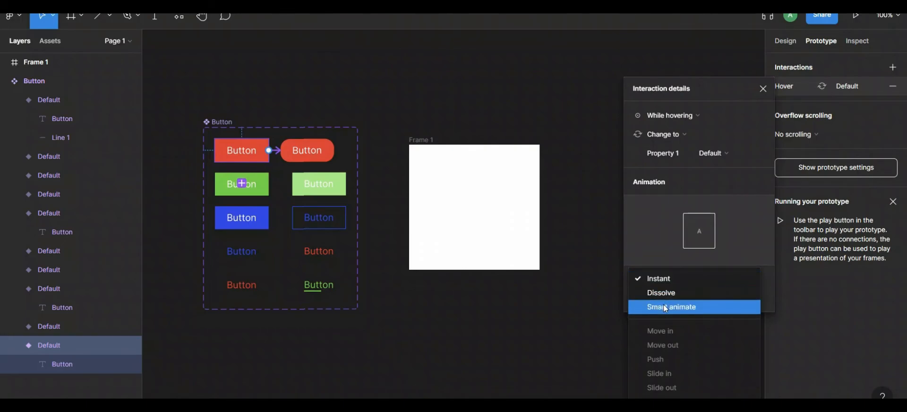
{"action": "left_click", "coordinate": [663, 305]}
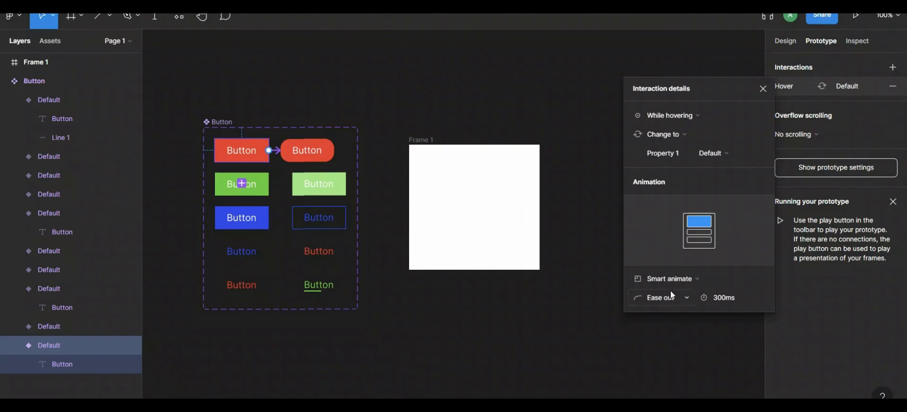
{"action": "left_click", "coordinate": [671, 292]}
{"action": "left_click", "coordinate": [663, 235]}
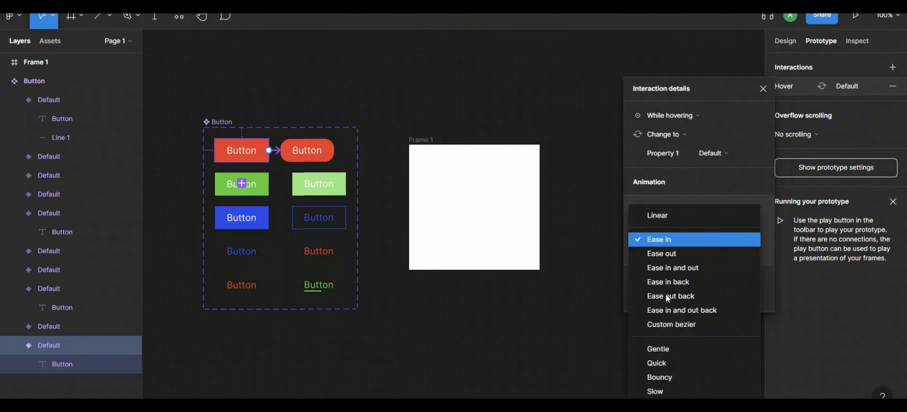
{"action": "left_click", "coordinate": [664, 253]}
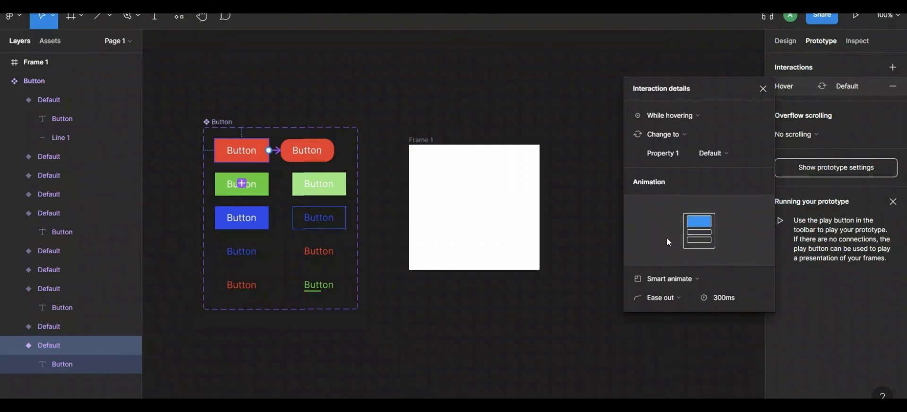
{"action": "left_click", "coordinate": [728, 300]}
{"action": "key", "text": "Return"}
{"action": "left_click", "coordinate": [762, 89]}
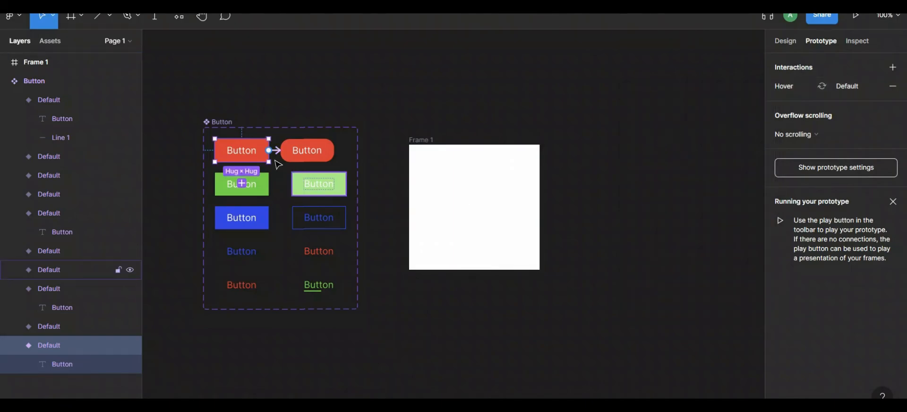
Add a While hovering interaction that changes the second-row green button to its light green variant
{"action": "left_click", "coordinate": [263, 191]}
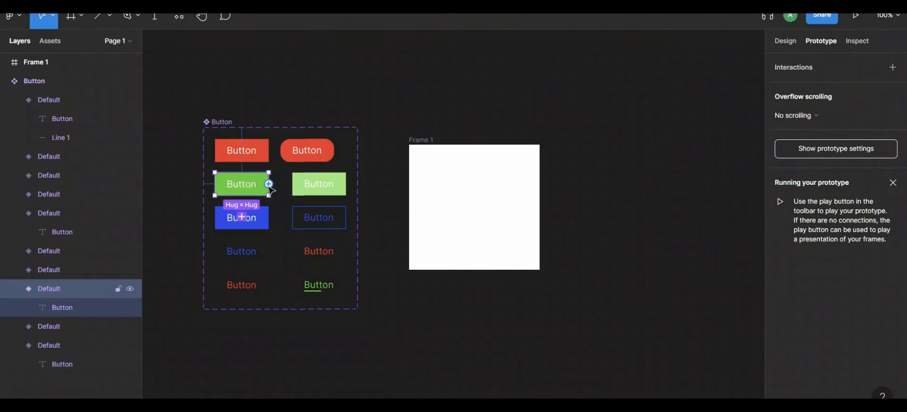
{"action": "left_click_drag", "start_coordinate": [269, 184], "coordinate": [300, 190]}
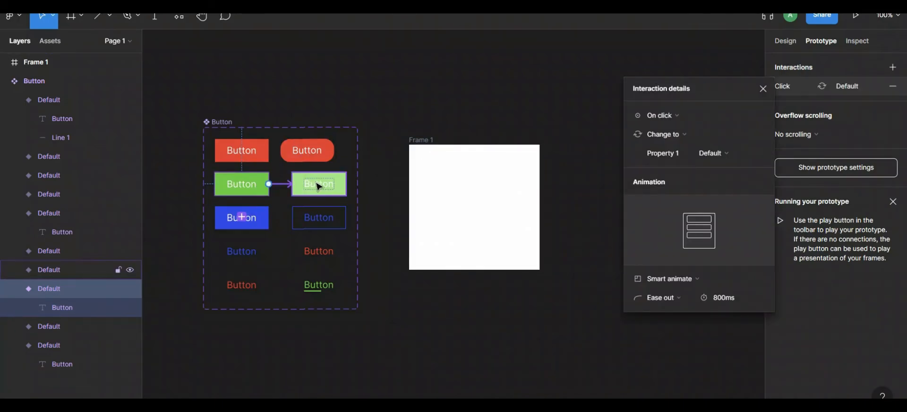
{"action": "left_click", "coordinate": [675, 116]}
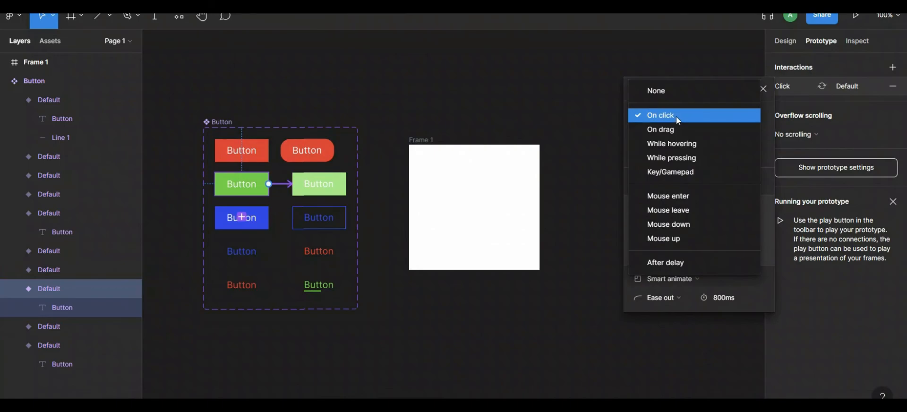
{"action": "left_click", "coordinate": [687, 144]}
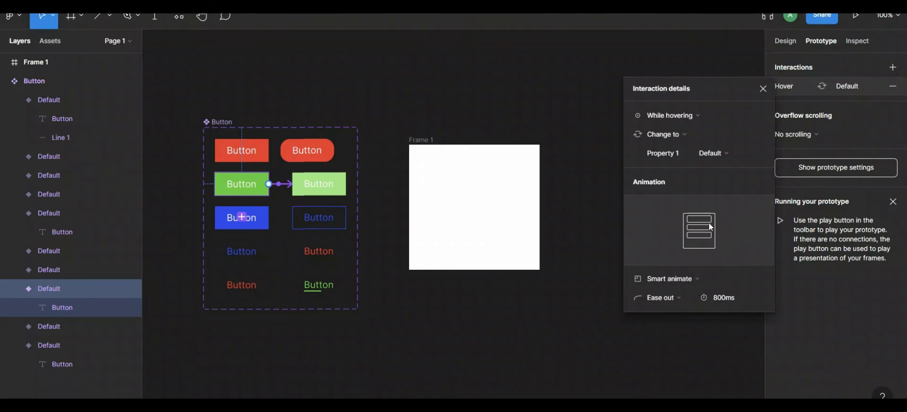
{"action": "left_click", "coordinate": [763, 89]}
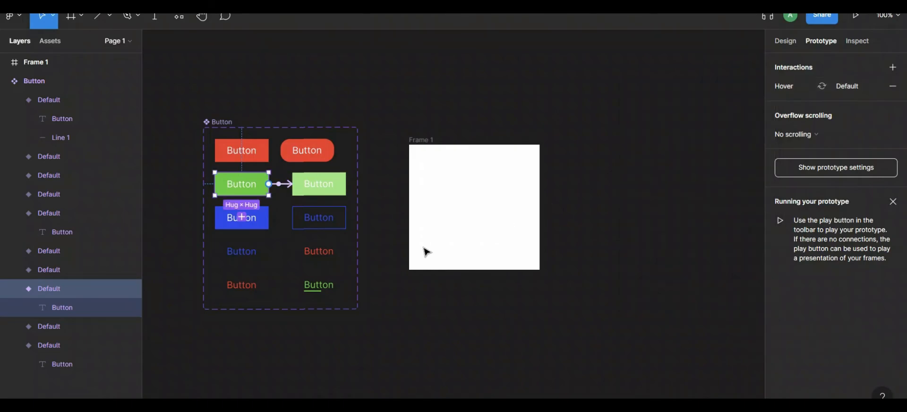
Add a While hovering interaction that changes the third-row blue filled button to its outlined variant
{"action": "left_click", "coordinate": [267, 225]}
{"action": "left_click_drag", "start_coordinate": [269, 217], "coordinate": [298, 219]}
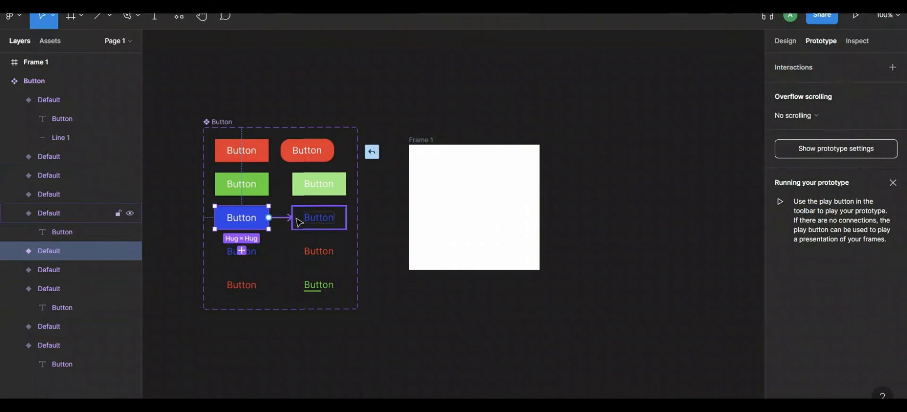
{"action": "left_click", "coordinate": [661, 116]}
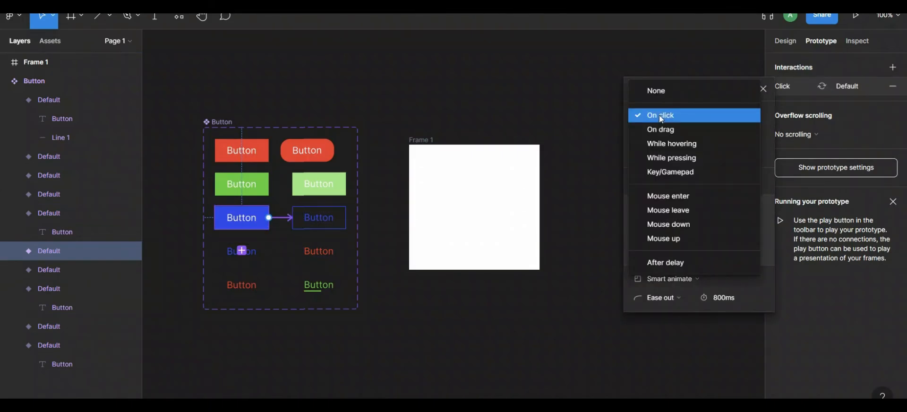
{"action": "left_click", "coordinate": [667, 144]}
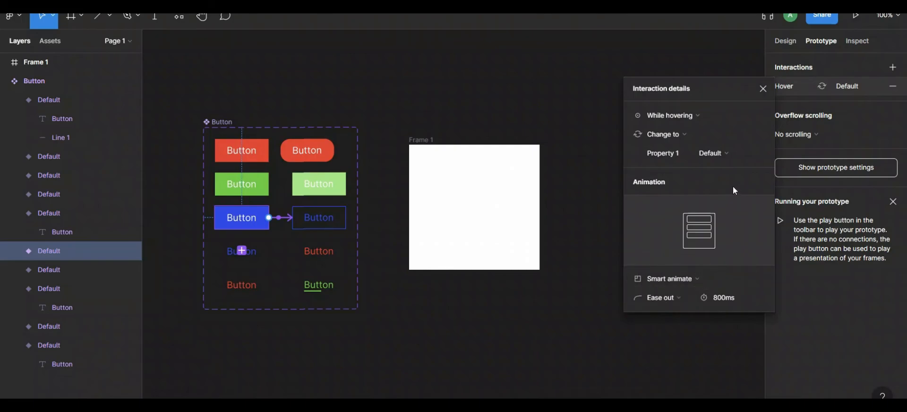
{"action": "left_click", "coordinate": [761, 90]}
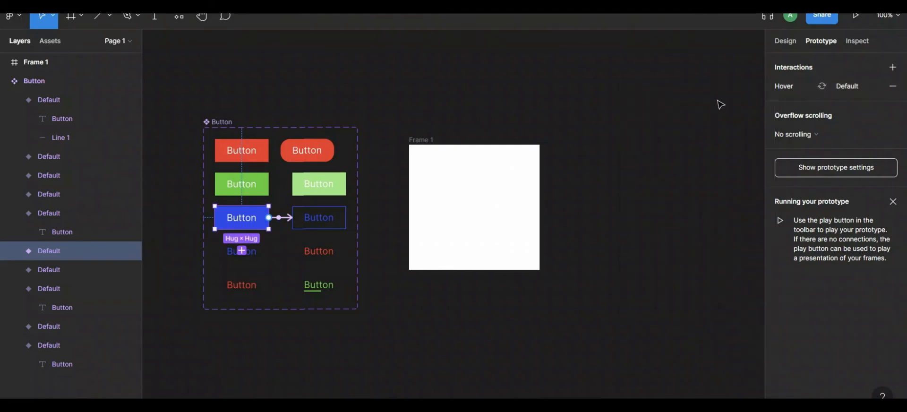
Add a While hovering interaction that changes the fourth-row blue text button to its red text variant
{"action": "left_click", "coordinate": [262, 252]}
{"action": "left_click_drag", "start_coordinate": [268, 251], "coordinate": [309, 251]}
{"action": "left_click", "coordinate": [670, 114]}
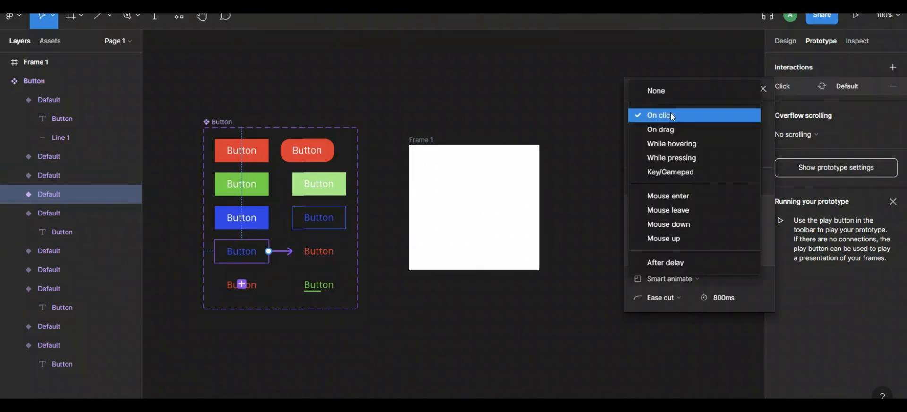
{"action": "left_click", "coordinate": [673, 140]}
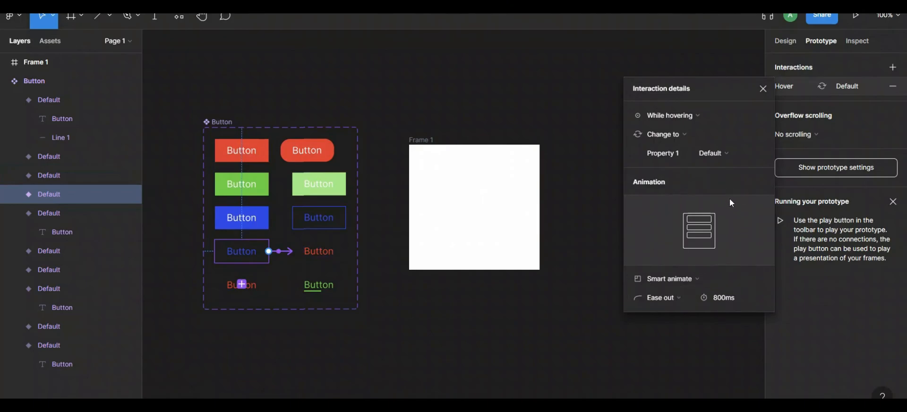
{"action": "left_click", "coordinate": [762, 89]}
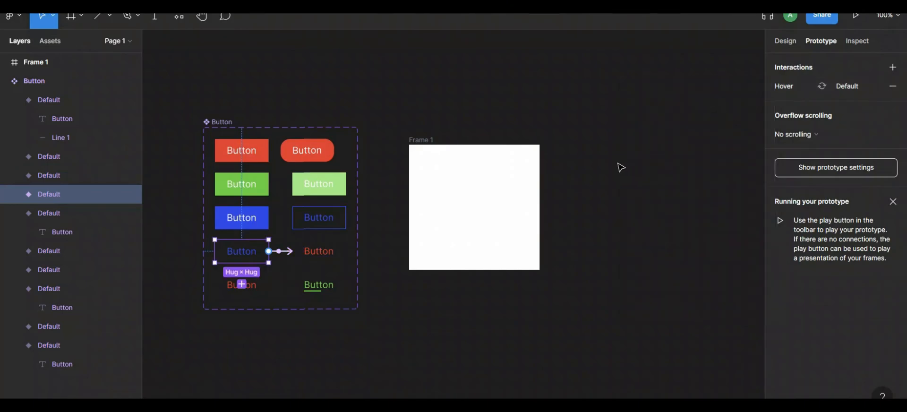
Add a While hovering interaction that changes the fifth-row red text button to its green underlined variant
{"action": "left_click", "coordinate": [266, 290]}
{"action": "left_click_drag", "start_coordinate": [268, 284], "coordinate": [314, 290]}
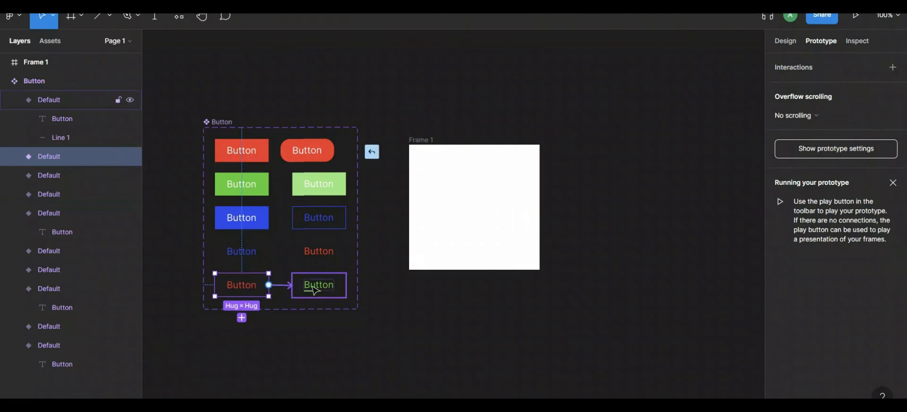
{"action": "left_click", "coordinate": [658, 115]}
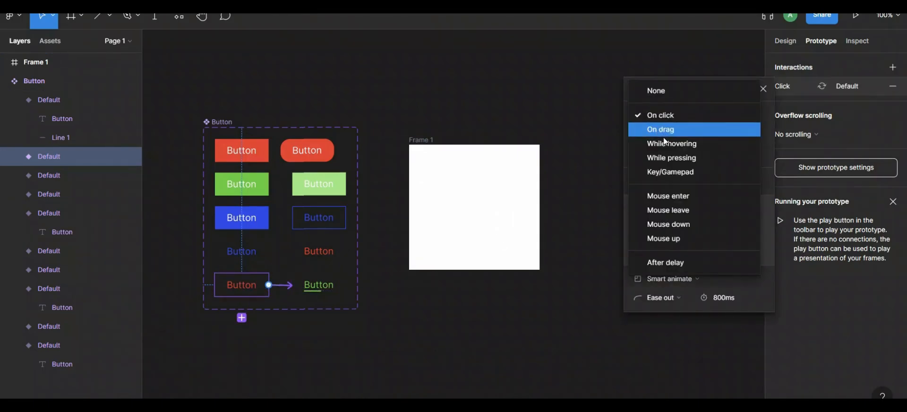
{"action": "left_click", "coordinate": [666, 143]}
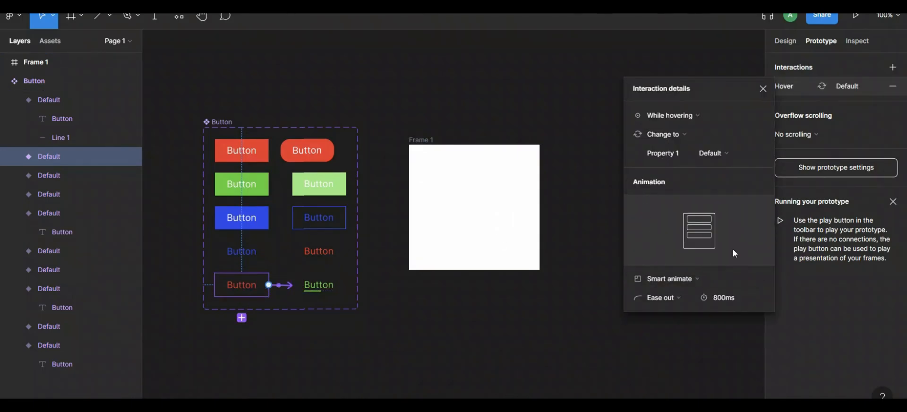
{"action": "left_click", "coordinate": [763, 88]}
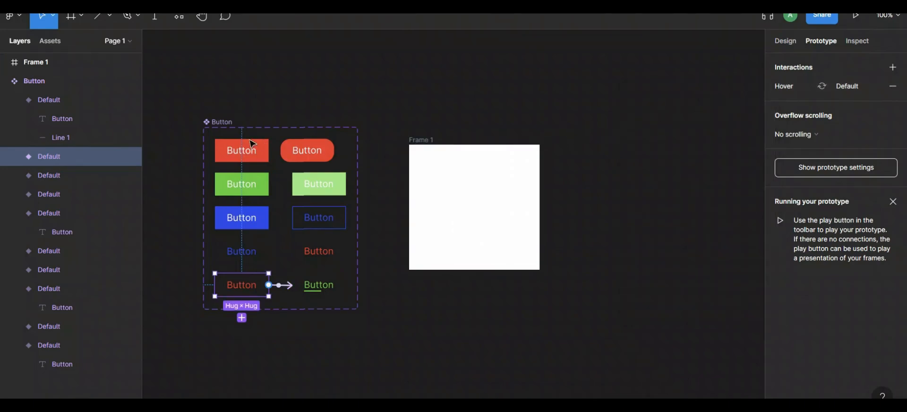
Copy the default red filled button into Frame 1 and place it centred near the frame's upper edge
{"action": "left_click", "coordinate": [245, 218]}
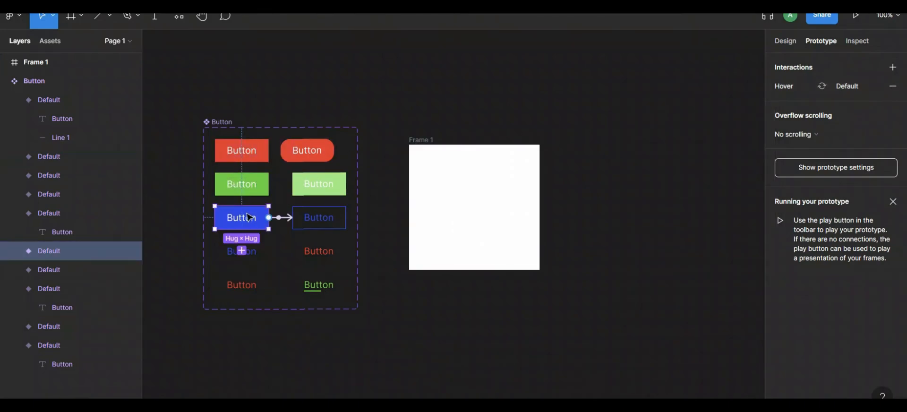
{"action": "left_click", "coordinate": [252, 184]}
{"action": "left_click", "coordinate": [248, 158]}
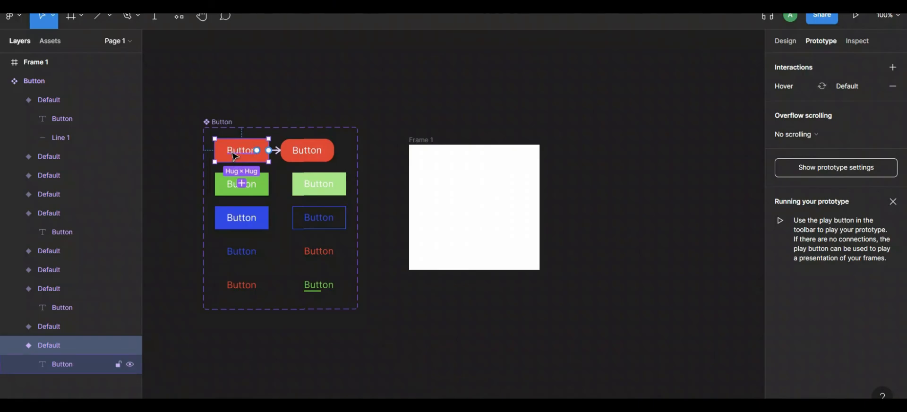
{"action": "right_click", "coordinate": [435, 162]}
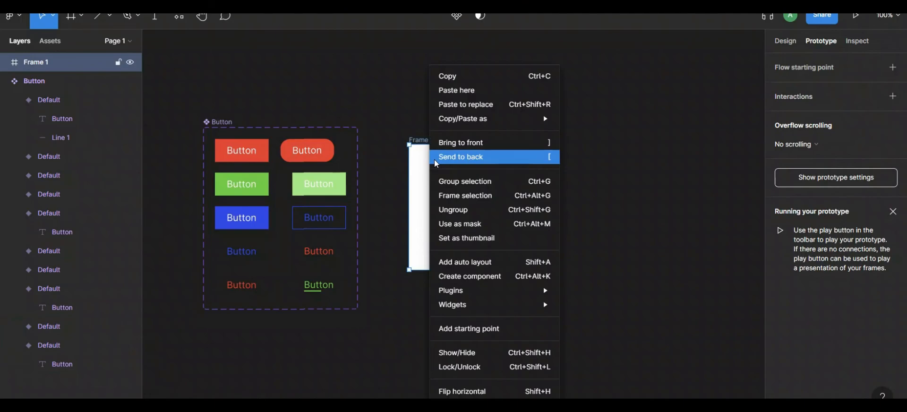
{"action": "left_click", "coordinate": [466, 90]}
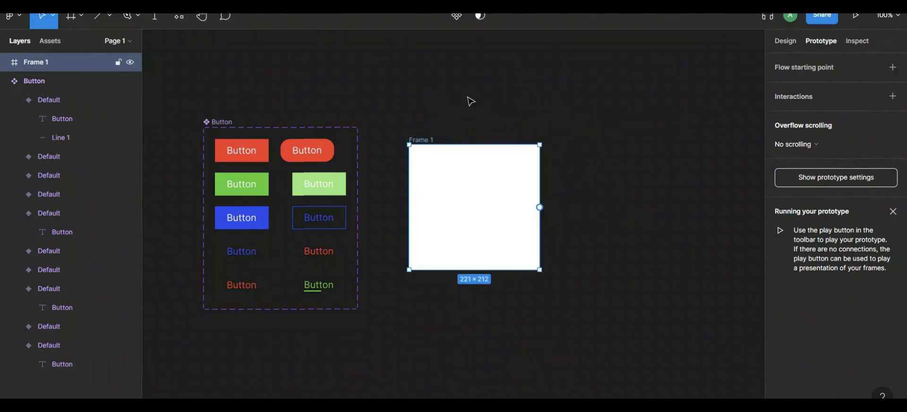
{"action": "mouse_move", "coordinate": [456, 175]}
{"action": "left_mouse_down"}
{"action": "mouse_move", "coordinate": [449, 169]}
{"action": "mouse_move", "coordinate": [471, 174]}
{"action": "left_mouse_up"}
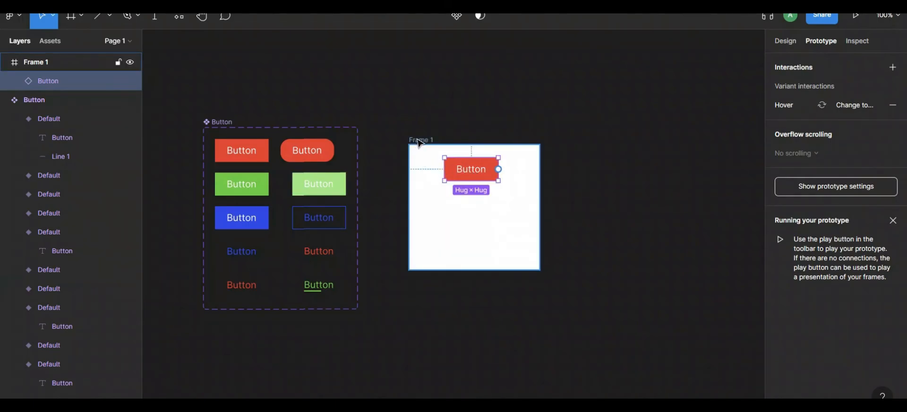
Copy the default green button into Frame 1 and align it directly below the red filled button
{"action": "left_click", "coordinate": [253, 188]}
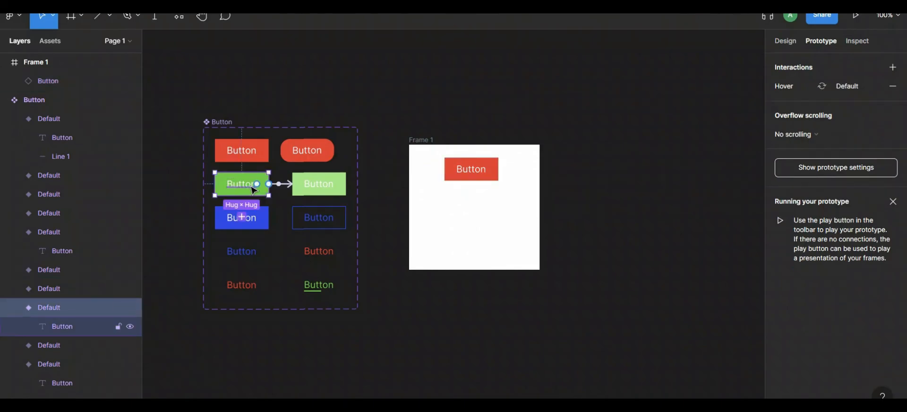
{"action": "right_click", "coordinate": [465, 205]}
{"action": "left_click", "coordinate": [493, 48]}
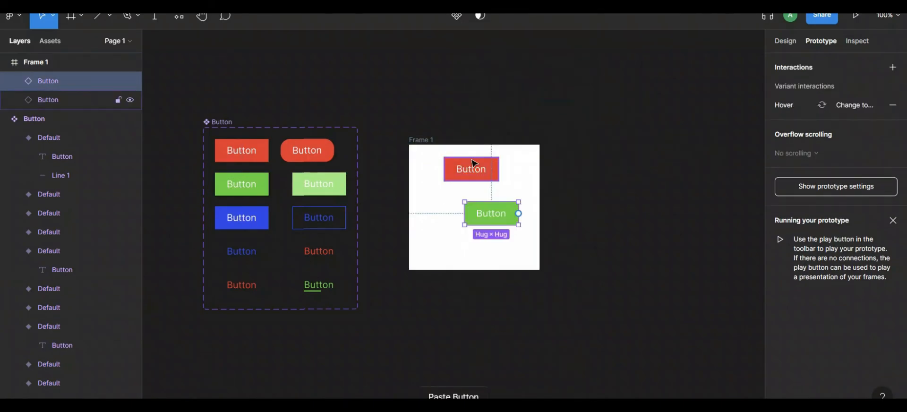
{"action": "left_click_drag", "start_coordinate": [475, 219], "coordinate": [468, 213]}
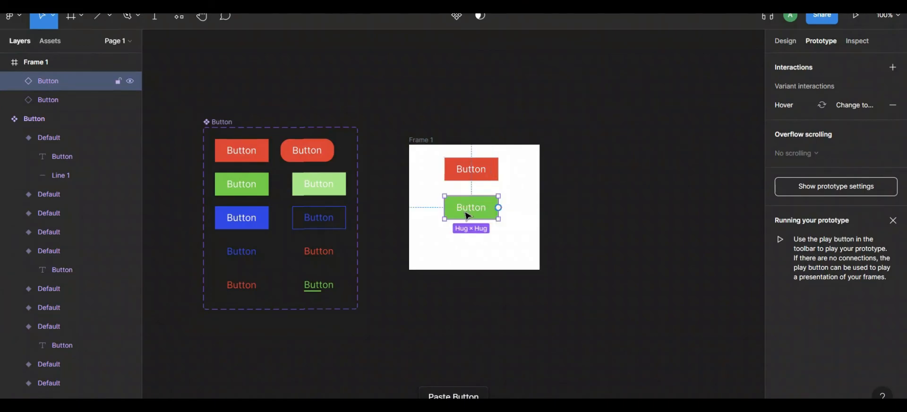
Extend Frame 1 downward to about 221 × 285 and place a copy of the blue filled button below the green one
{"action": "left_click", "coordinate": [423, 140]}
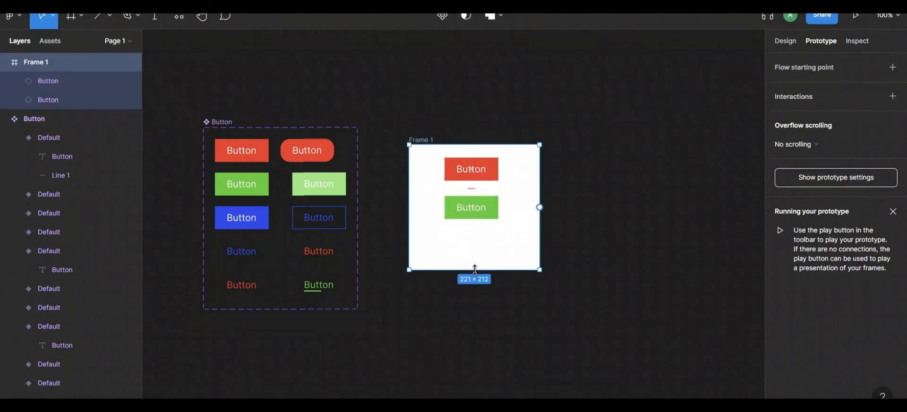
{"action": "left_click_drag", "start_coordinate": [474, 270], "coordinate": [476, 313]}
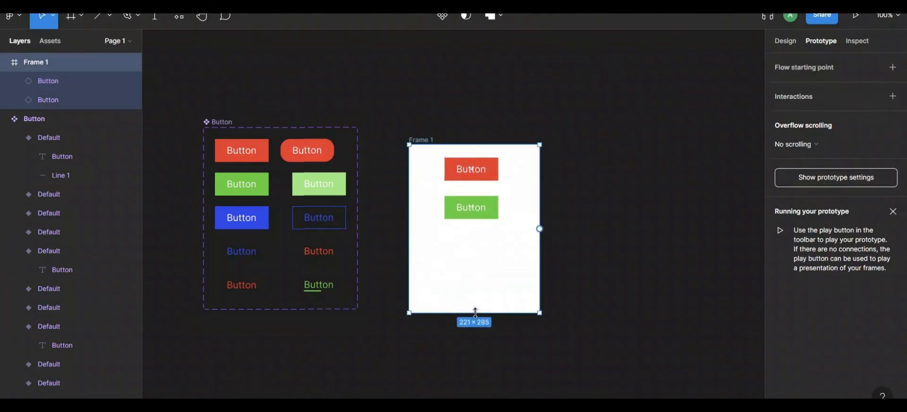
{"action": "left_click", "coordinate": [258, 218]}
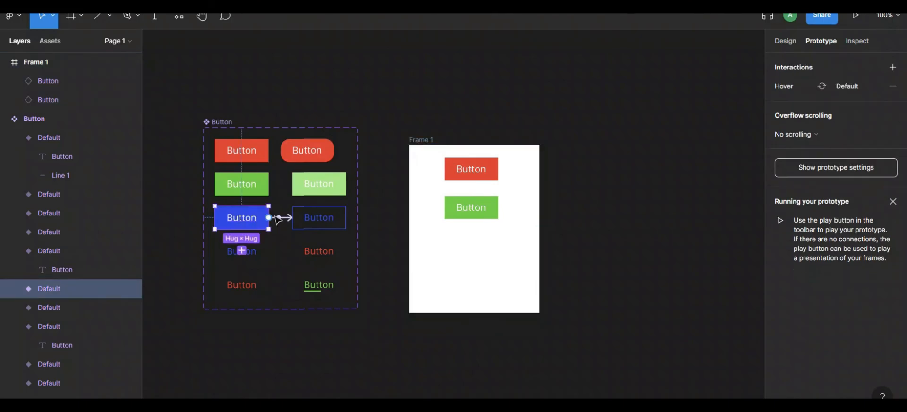
{"action": "right_click", "coordinate": [465, 263]}
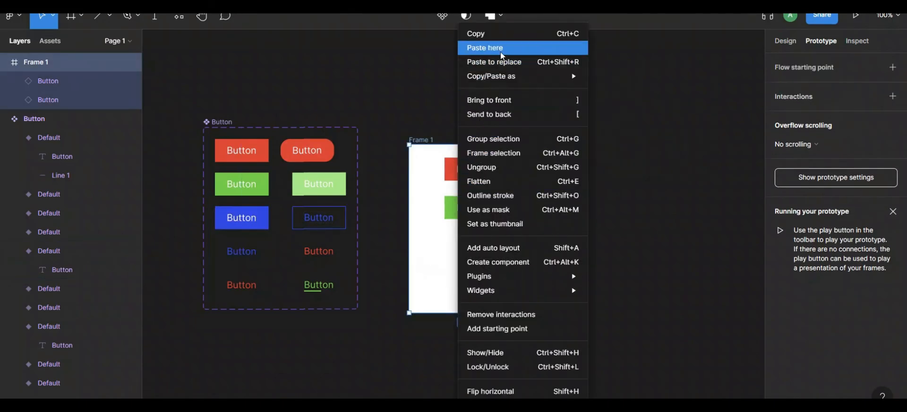
{"action": "left_click", "coordinate": [501, 53]}
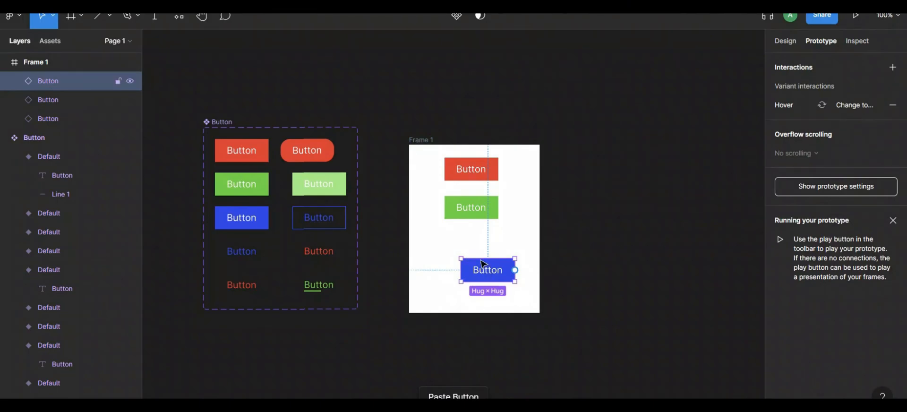
{"action": "left_click_drag", "start_coordinate": [482, 263], "coordinate": [466, 239]}
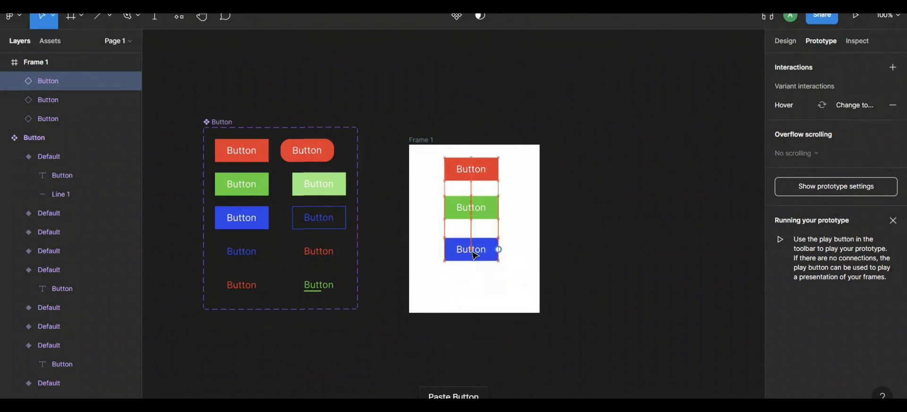
Copy the default blue text button into Frame 1 and align it below the blue filled button
{"action": "left_click", "coordinate": [247, 243]}
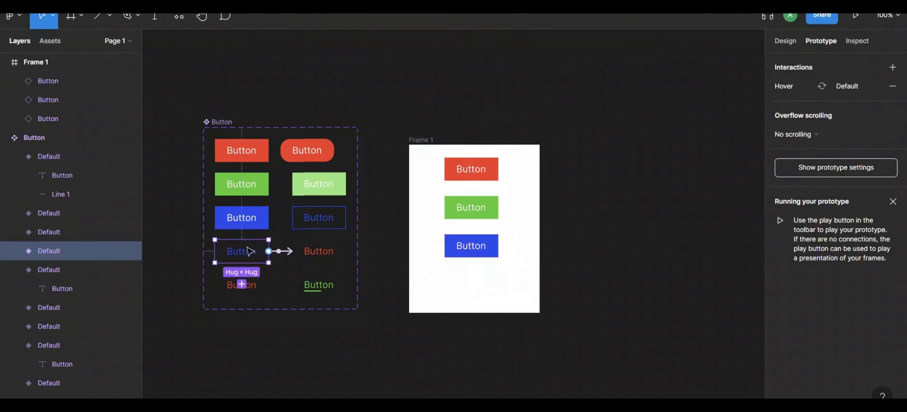
{"action": "right_click", "coordinate": [486, 297]}
{"action": "left_click", "coordinate": [513, 52]}
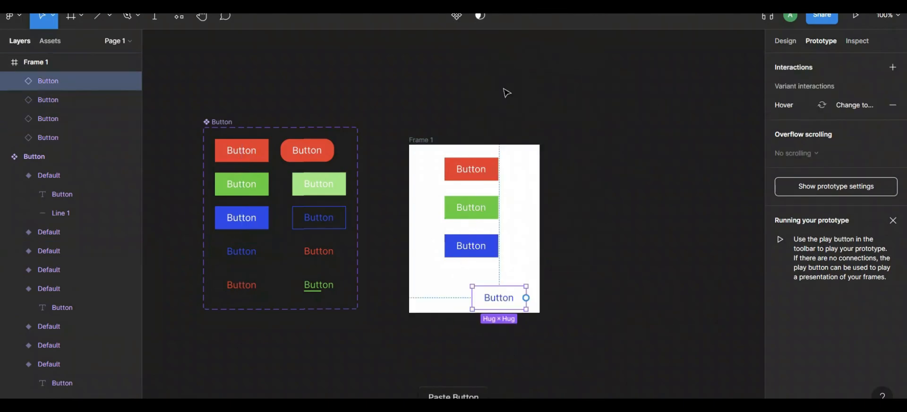
{"action": "left_click_drag", "start_coordinate": [496, 299], "coordinate": [470, 287]}
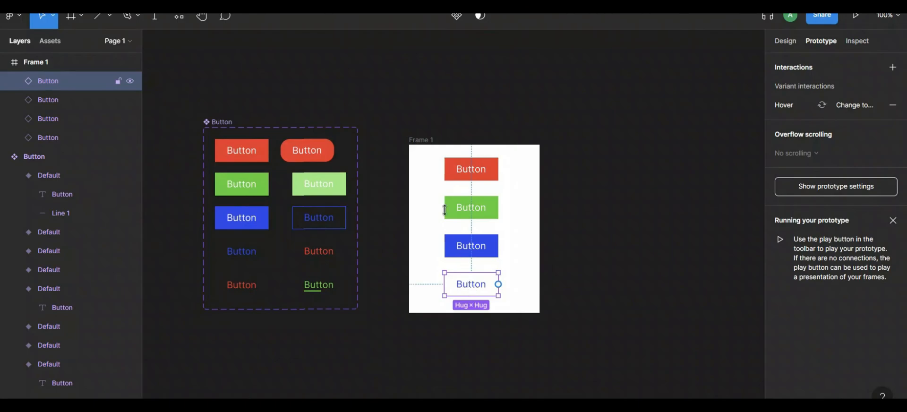
Extend Frame 1 downward to about 221 × 361 and place a copy of the red text button below the blue text button
{"action": "left_click", "coordinate": [413, 143]}
{"action": "left_click_drag", "start_coordinate": [477, 312], "coordinate": [481, 357]}
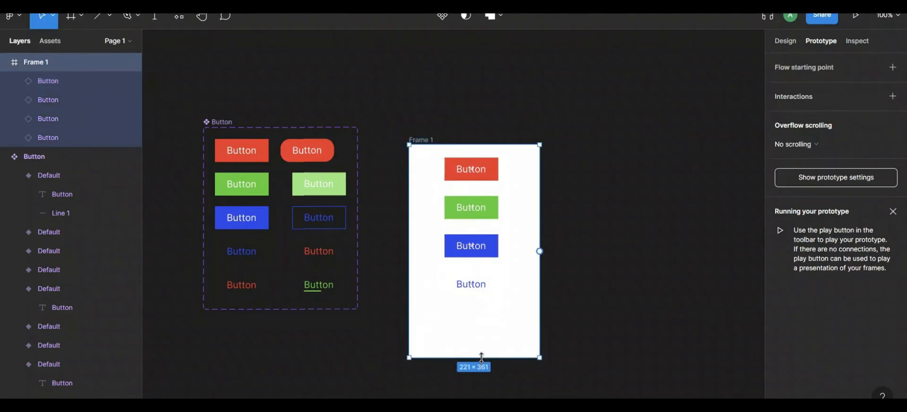
{"action": "left_click", "coordinate": [238, 283]}
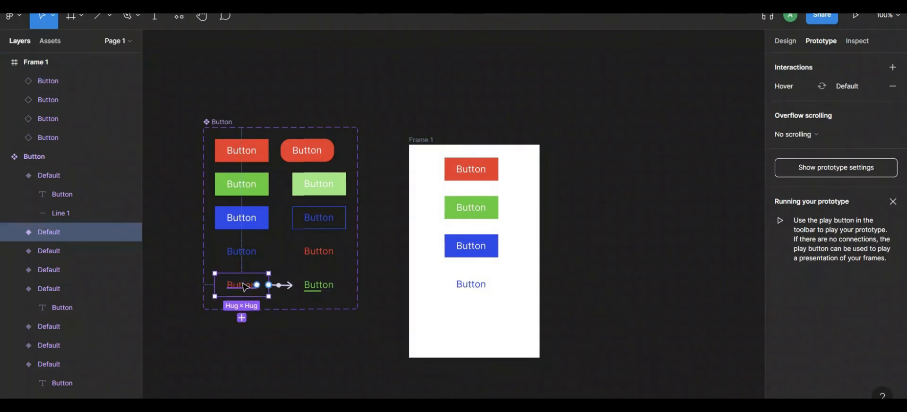
{"action": "right_click", "coordinate": [461, 325]}
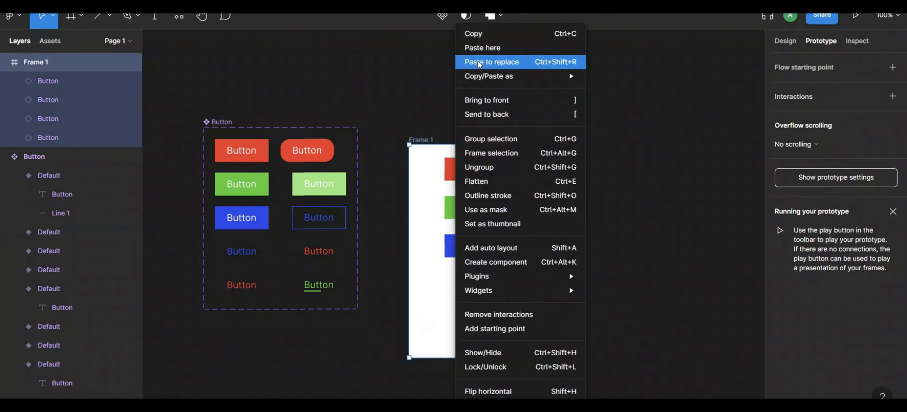
{"action": "left_click", "coordinate": [488, 47]}
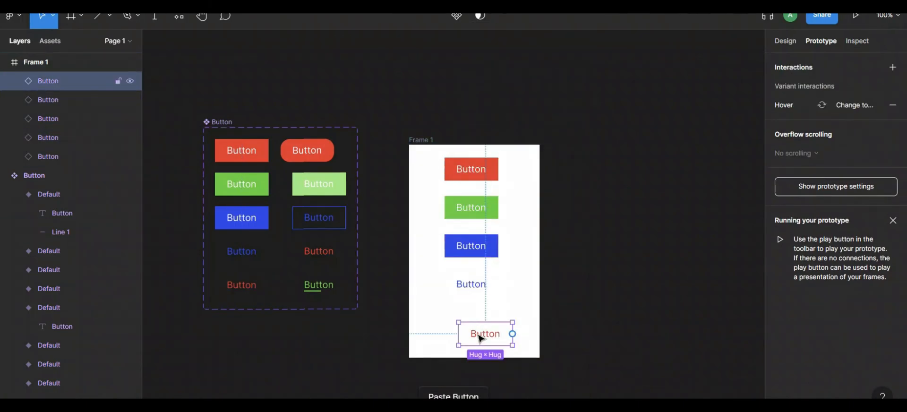
{"action": "left_click_drag", "start_coordinate": [471, 332], "coordinate": [464, 325]}
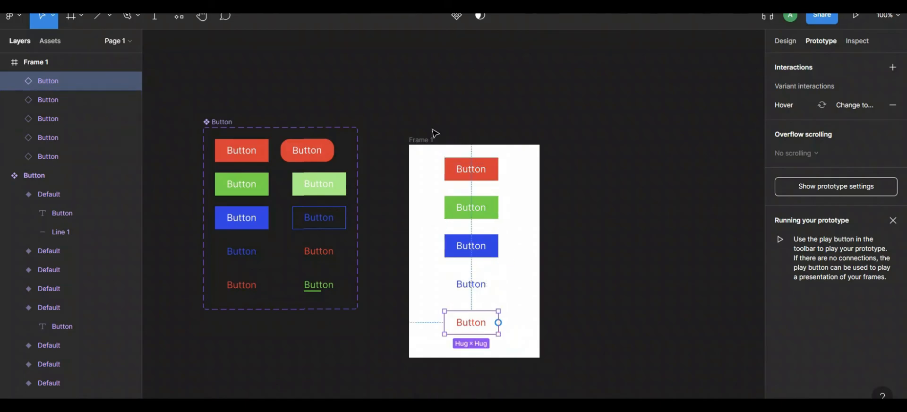
Run the prototype presentation of Frame 1 to preview the button hover effects
{"action": "left_click", "coordinate": [417, 127]}
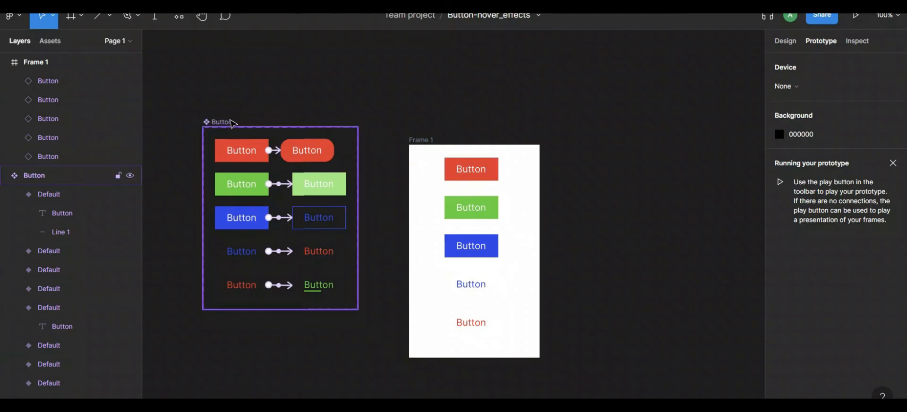
{"action": "left_click", "coordinate": [418, 144]}
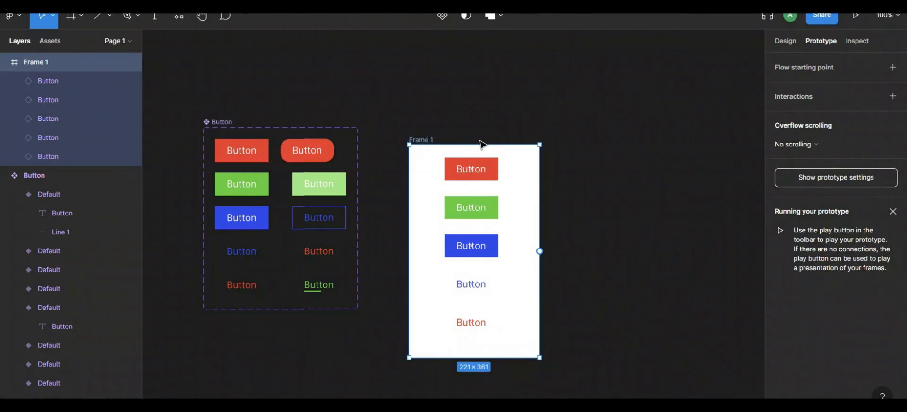
{"action": "left_click", "coordinate": [857, 18]}
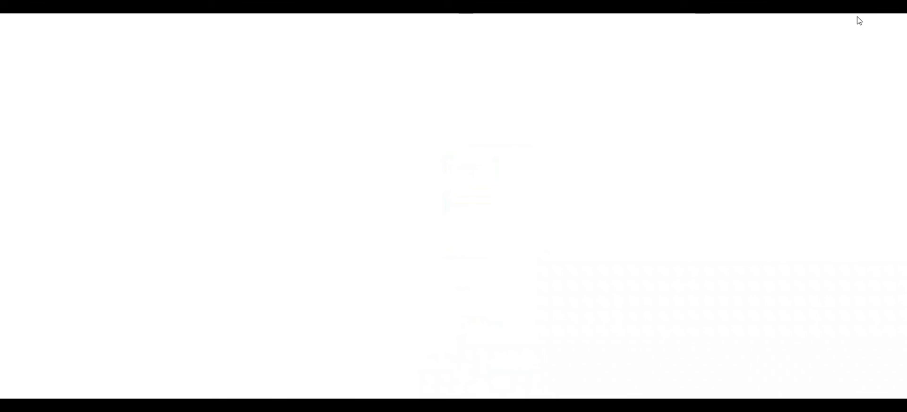